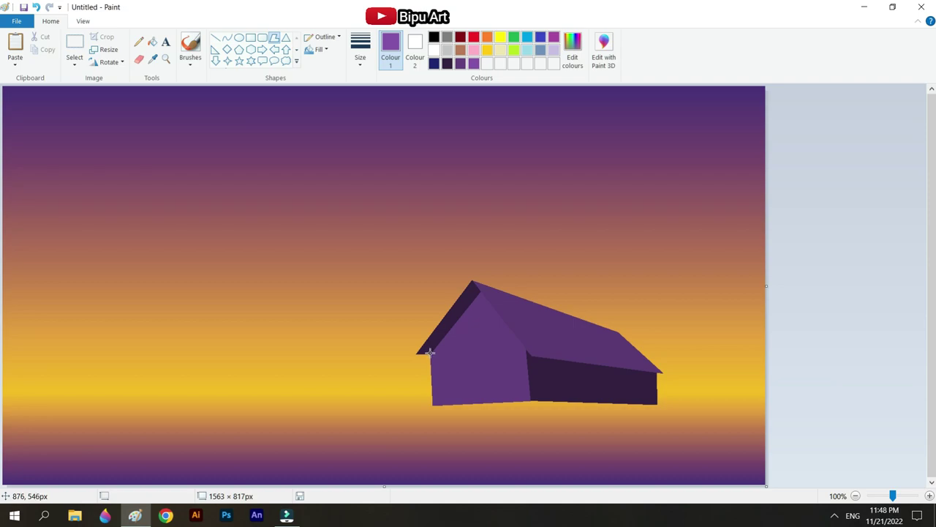
- Draw light purple highlight polygons on the lower front wall and along the roof's ridge
left_click(433, 405)
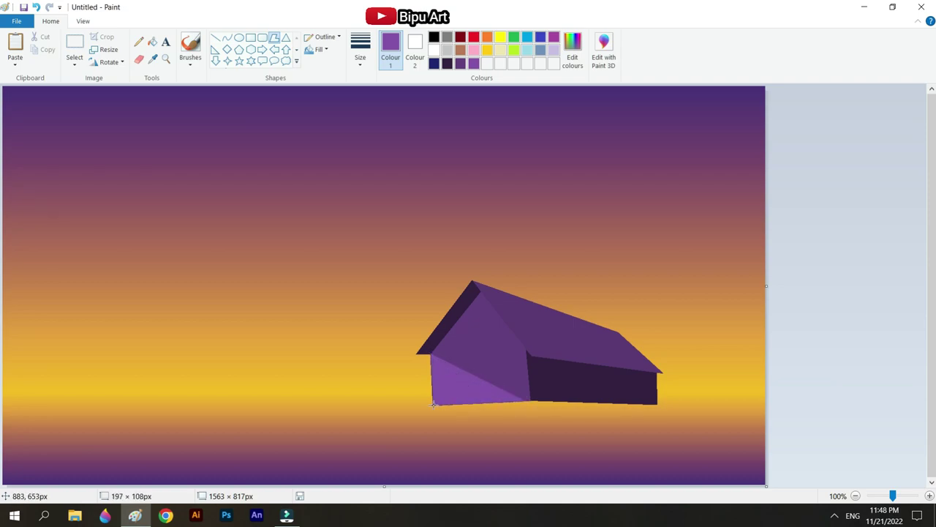
left_click(433, 406)
mouse_move(475, 281)
left_mouse_down()
mouse_move(529, 311)
mouse_move(618, 333)
left_mouse_up()
left_click(599, 346)
left_click(583, 345)
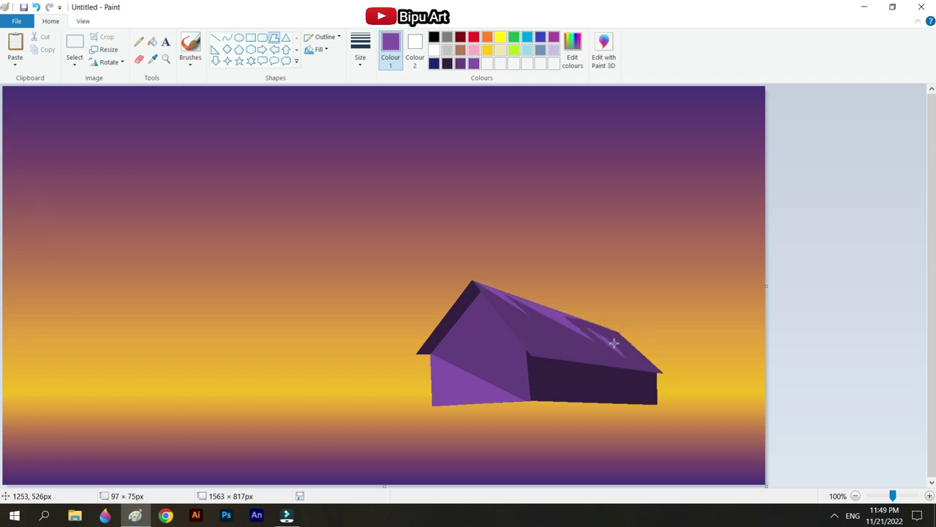
left_click(643, 294)
- Draw a thin light purple highlight along the roof's sloping front edge above the gable
left_click_drag(481, 293, 534, 360)
double_click(531, 357)
left_click(576, 331)
- Draw a black four-sided doorway in the middle of the barn's front wall
left_click(433, 36)
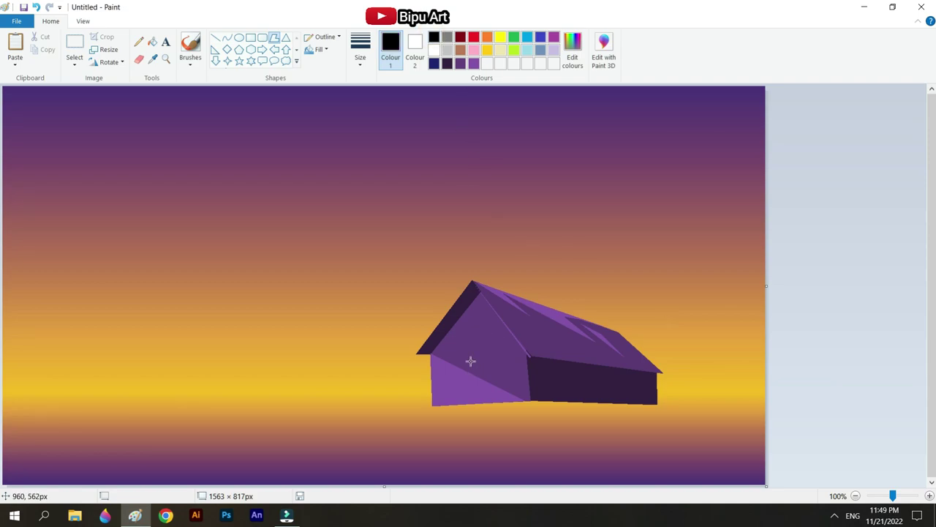
left_click_drag(474, 400, 492, 402)
left_click_drag(489, 365, 488, 360)
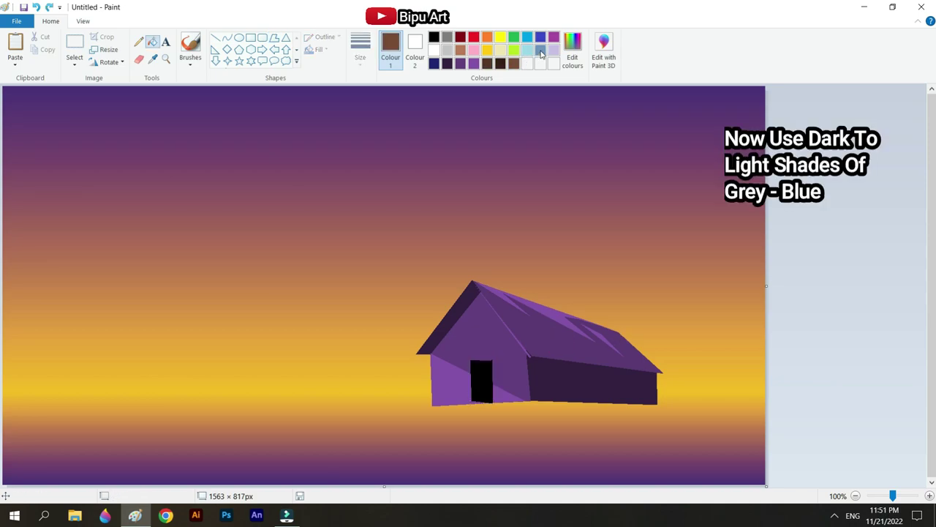
- Mix a dark grey-blue and fill the upper part of the barn's front wall with it
left_click(541, 49)
left_click(572, 50)
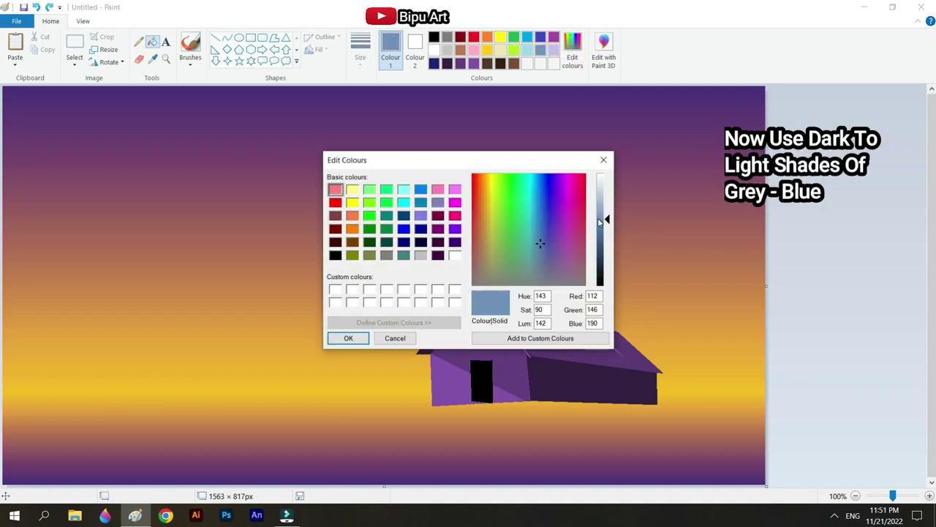
mouse_move(604, 221)
left_mouse_down()
mouse_move(604, 256)
mouse_move(606, 227)
left_mouse_up()
left_click(360, 338)
left_click(579, 374)
key("ctrl+z")
left_click(495, 333)
- Mix a lighter grey-blue and fill the lower front wall areas on both sides of the door
left_click(566, 59)
left_click(348, 338)
left_click(445, 367)
left_click(505, 393)
- Mix a very dark grey-blue (RGB 31, 47, 69) and fill the barn's long side wall with it
left_click(582, 59)
left_click(605, 263)
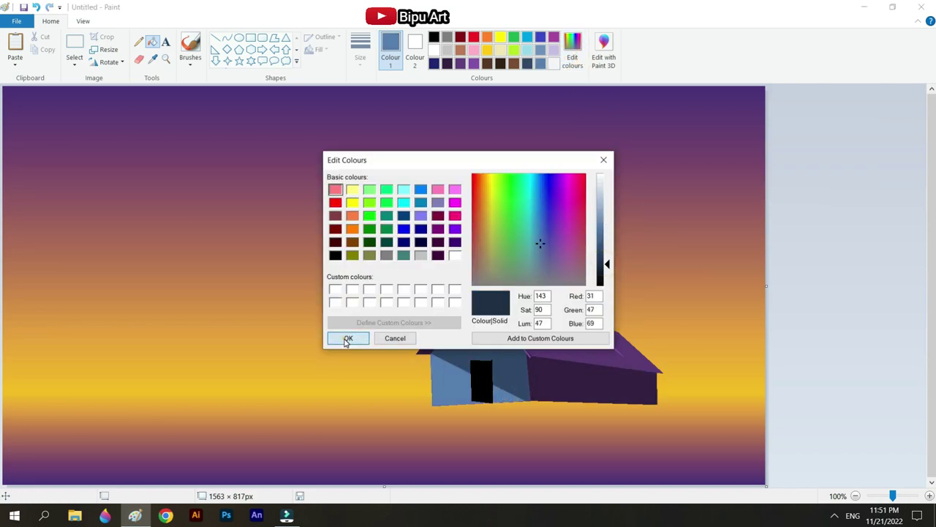
left_click(348, 338)
left_click(591, 388)
- Paint an uneven black ground line under the barn to the canvas's right edge with the normal Brush
left_click(190, 62)
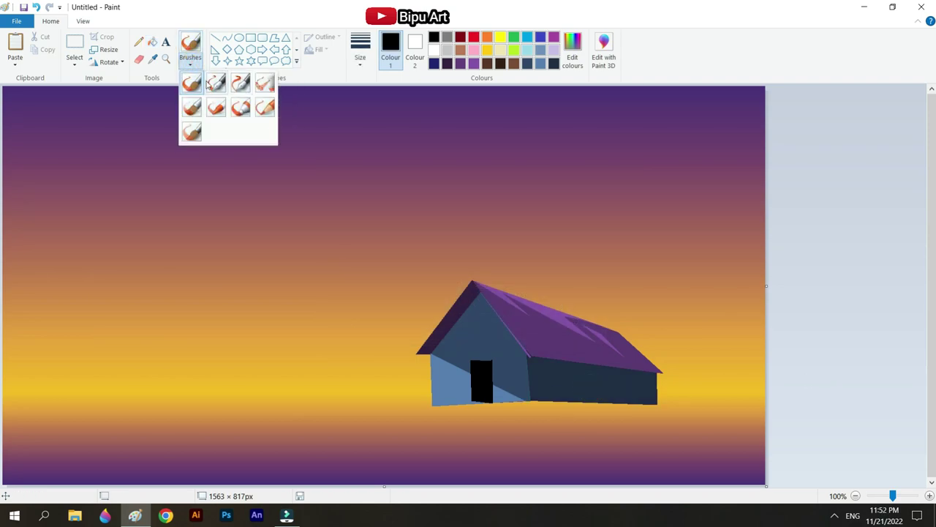
left_click(191, 83)
left_click(360, 60)
left_click(384, 152)
mouse_move(447, 403)
left_mouse_down()
mouse_move(507, 404)
mouse_move(406, 407)
mouse_move(666, 405)
mouse_move(622, 402)
left_mouse_up()
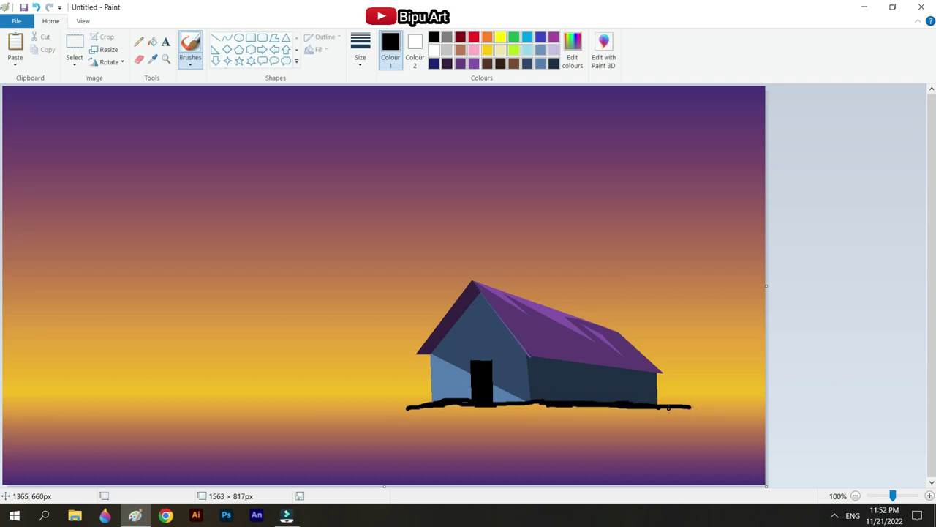
left_click_drag(681, 412, 765, 416)
- Paint a solid hill below the barn in dark lime green (RGB 71, 91, 11), sloping down toward the canvas's lower left
left_click(359, 50)
left_click(389, 157)
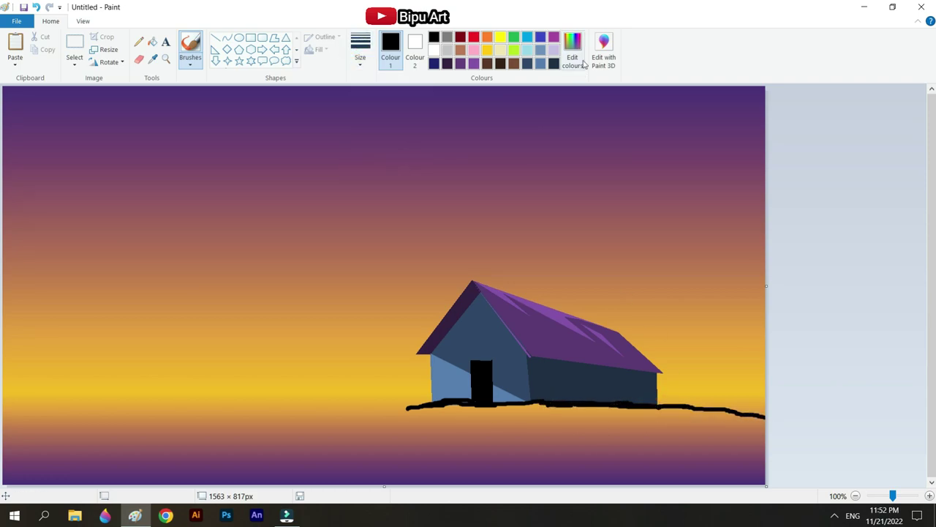
left_click(574, 51)
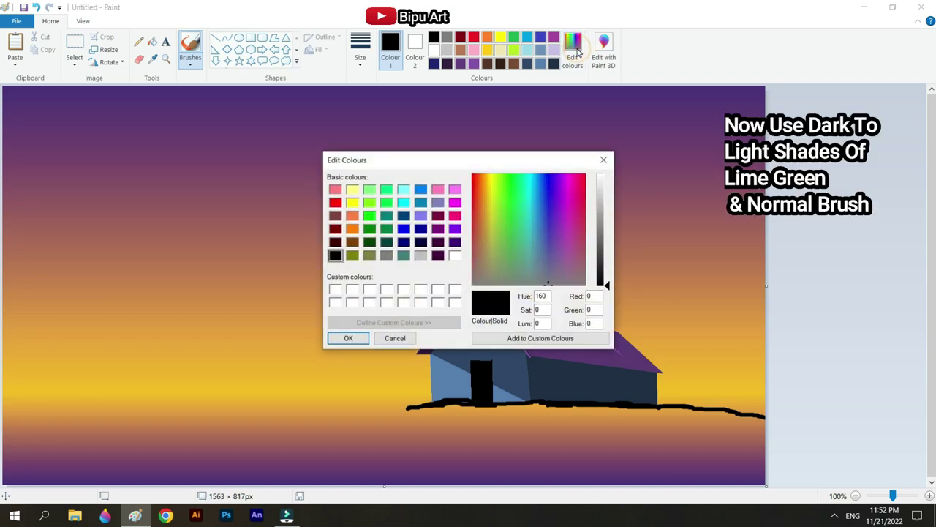
left_click(603, 159)
left_click(514, 50)
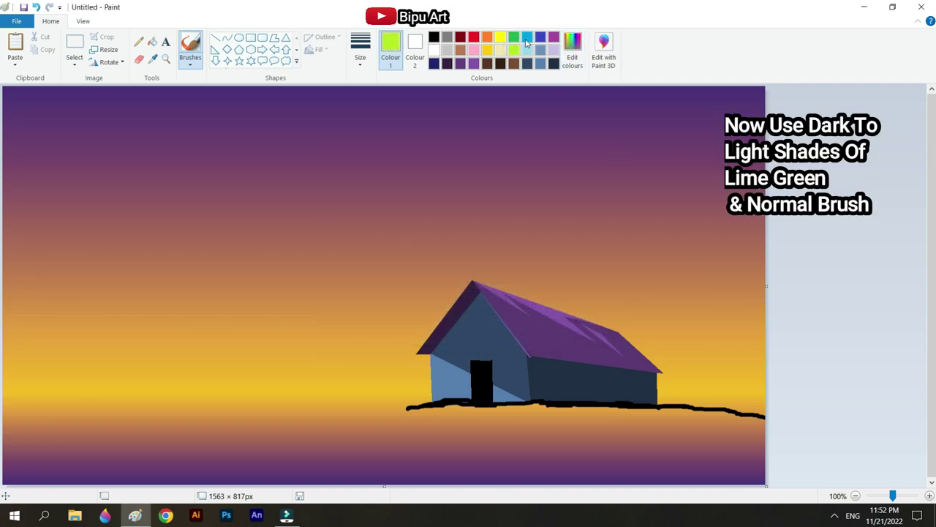
left_click(575, 49)
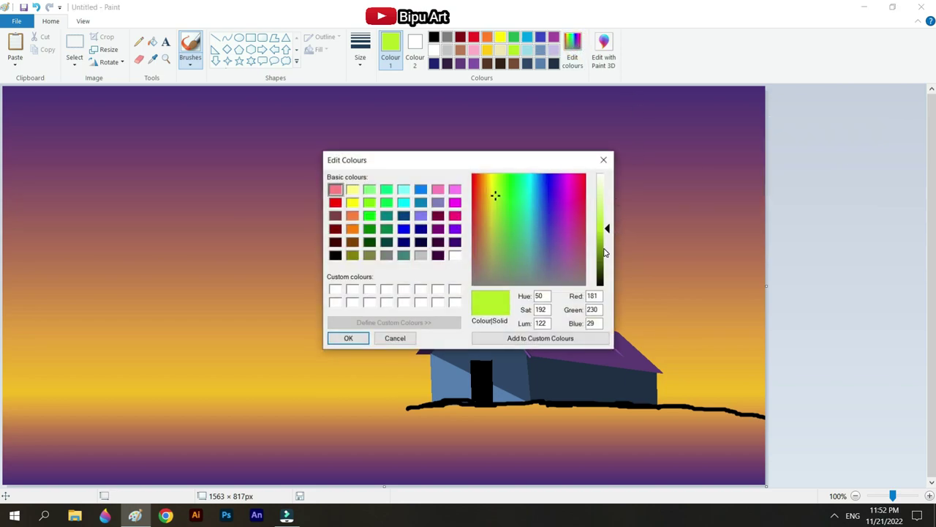
left_click_drag(602, 253, 606, 268)
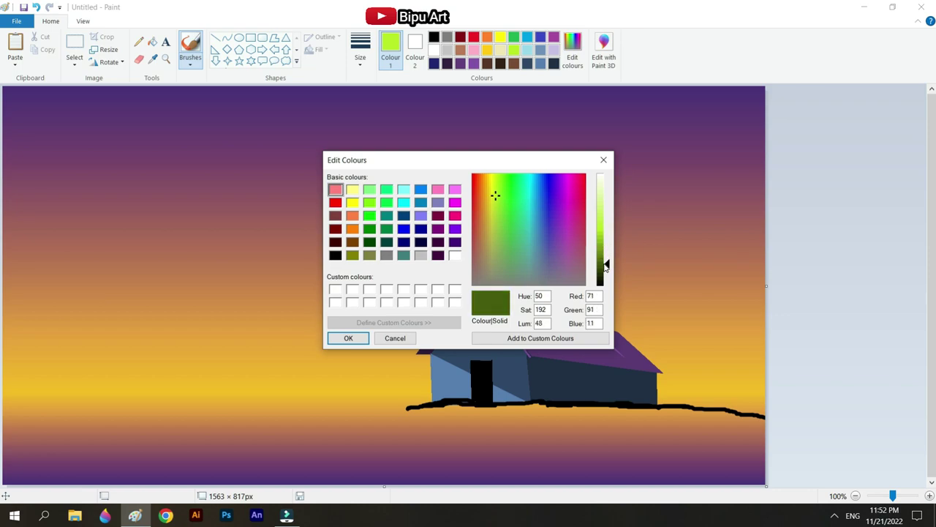
left_click(348, 338)
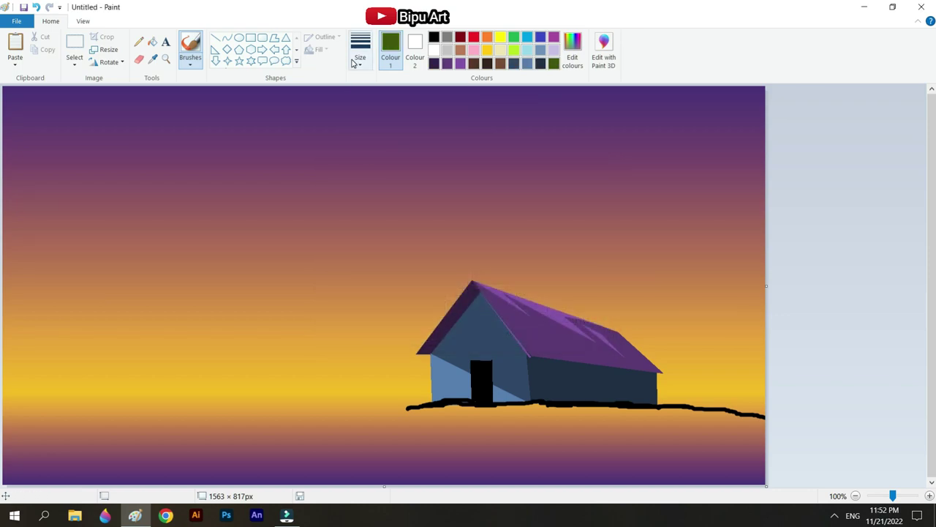
mouse_move(435, 418)
left_mouse_down()
mouse_move(462, 414)
mouse_move(410, 411)
mouse_move(466, 401)
left_mouse_up()
mouse_move(545, 405)
left_mouse_down()
mouse_move(735, 416)
mouse_move(398, 418)
mouse_move(276, 440)
mouse_move(126, 483)
left_mouse_up()
mouse_move(547, 432)
left_mouse_down()
mouse_move(503, 423)
mouse_move(367, 427)
mouse_move(248, 460)
mouse_move(273, 477)
mouse_move(329, 471)
mouse_move(551, 417)
mouse_move(758, 423)
mouse_move(376, 460)
mouse_move(613, 446)
mouse_move(452, 456)
mouse_move(595, 479)
left_mouse_up()
- Mix a darker green and paint shadow bands across the hill and beneath the barn's side wall
left_click(572, 51)
left_click(609, 274)
left_click(348, 338)
mouse_move(748, 479)
left_mouse_down()
mouse_move(699, 490)
mouse_move(729, 469)
mouse_move(737, 430)
mouse_move(718, 457)
mouse_move(626, 475)
mouse_move(413, 437)
mouse_move(550, 414)
left_mouse_up()
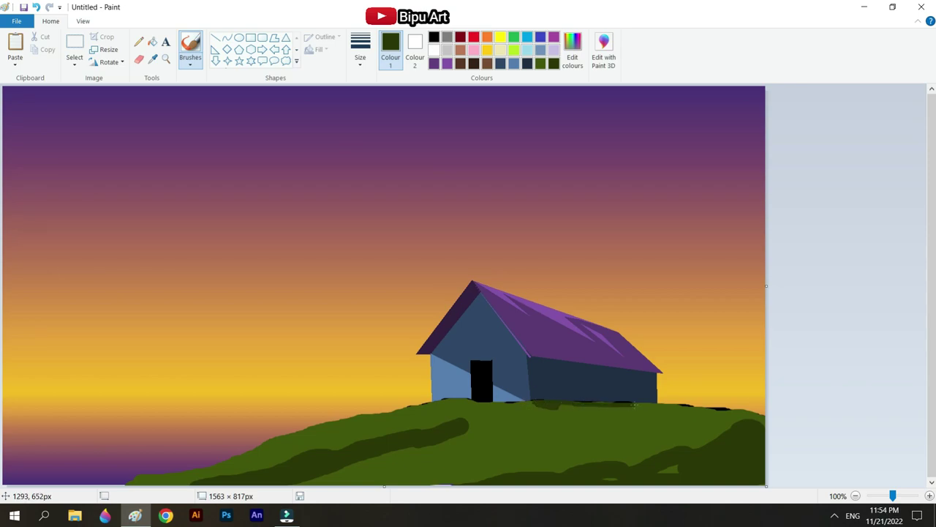
left_click_drag(538, 407, 683, 409)
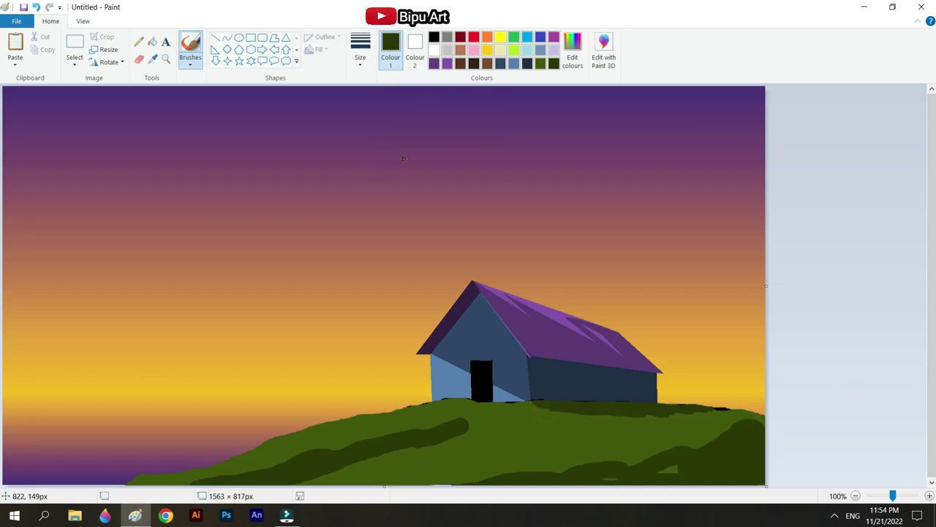
- Add rough dark green texture strokes across the lower hill with the Crayon brush
left_click(196, 68)
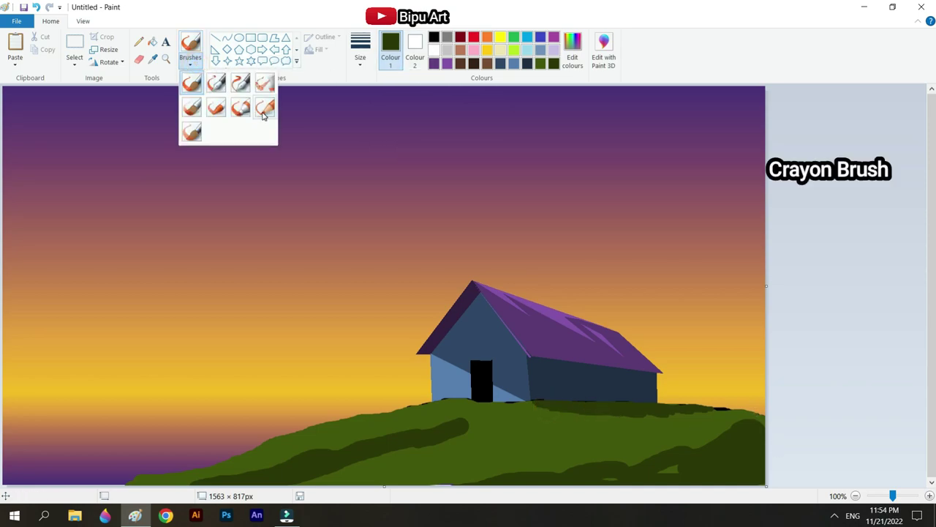
left_click(216, 113)
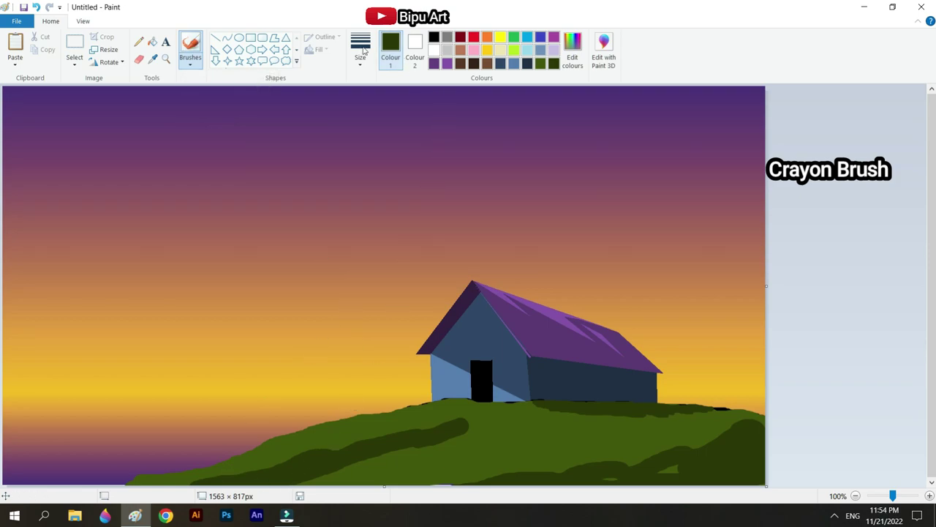
left_click(360, 47)
left_click(381, 108)
mouse_move(241, 472)
left_mouse_down()
mouse_move(167, 482)
mouse_move(431, 430)
mouse_move(587, 465)
mouse_move(674, 469)
mouse_move(632, 454)
mouse_move(525, 467)
left_mouse_up()
- Mix a slightly lighter green and stroke it over the shadow on the hill's left slope
left_click(572, 51)
left_click_drag(609, 270, 609, 262)
left_click(347, 337)
left_click_drag(289, 449, 247, 469)
- Mix an intermediate dark green (RGB 56, 70, 9) and blend the shadows on both slopes of the hill with it
left_click(569, 63)
left_click_drag(609, 262, 609, 267)
left_click(349, 336)
mouse_move(272, 463)
left_mouse_down()
mouse_move(171, 481)
mouse_move(253, 471)
mouse_move(476, 407)
left_mouse_up()
mouse_move(454, 474)
left_mouse_down()
mouse_move(675, 446)
mouse_move(591, 435)
mouse_move(422, 483)
mouse_move(770, 419)
left_mouse_up()
left_click_drag(384, 452, 311, 474)
- Mix a brighter green and paint grass highlights along the hill's upper edge and across its middle
left_click(572, 51)
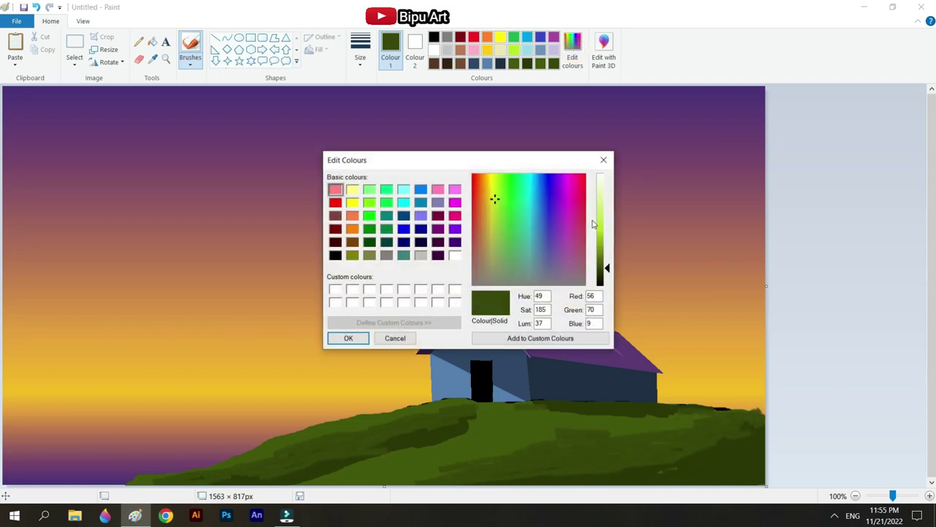
left_click(601, 247)
left_click(348, 336)
left_click_drag(240, 456, 193, 472)
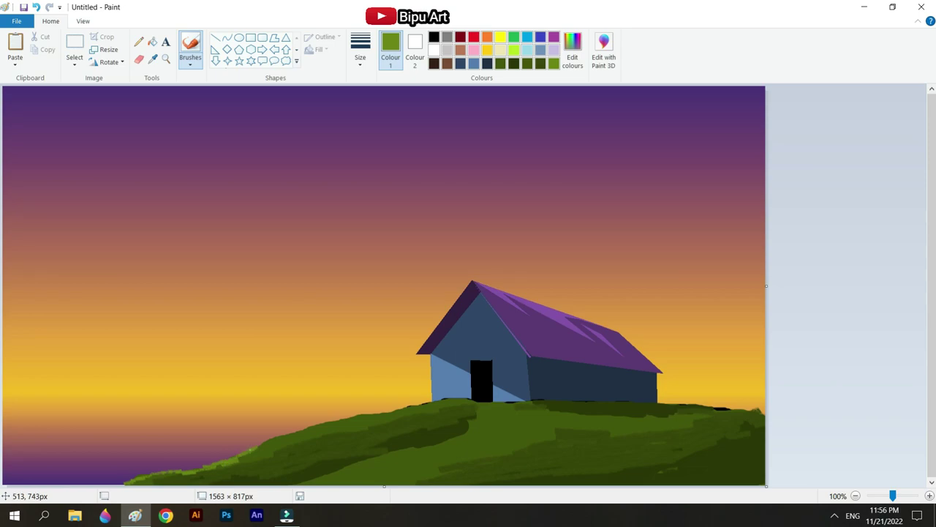
left_click_drag(699, 410, 754, 416)
mouse_move(437, 457)
left_mouse_down()
mouse_move(492, 430)
mouse_move(444, 460)
mouse_move(584, 413)
left_mouse_up()
left_click_drag(698, 410, 733, 409)
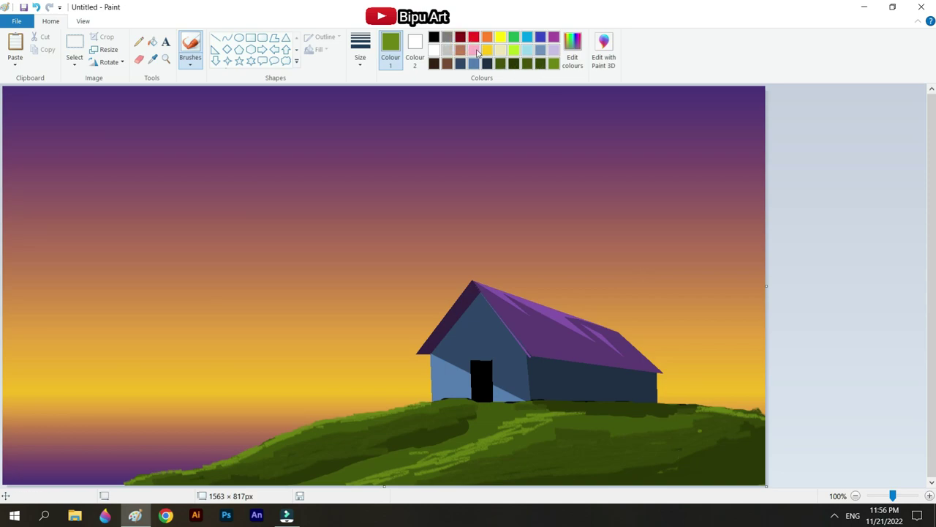
- Mix a dark brown and paint a path from the barn door down the hill with the normal Brush
left_click(460, 50)
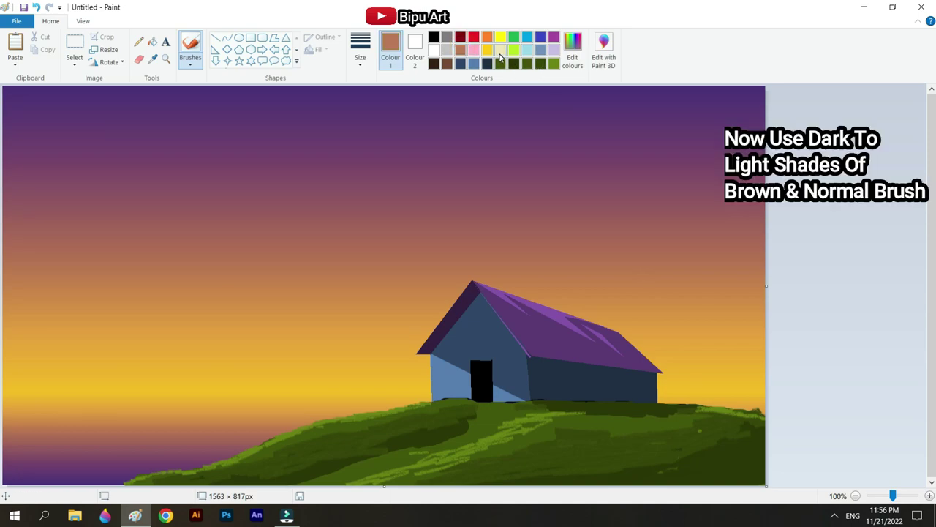
left_click(572, 48)
left_click_drag(604, 234, 605, 261)
left_click(348, 338)
left_click(190, 65)
left_click(191, 82)
mouse_move(474, 411)
left_mouse_down()
mouse_move(384, 461)
mouse_move(313, 480)
mouse_move(478, 423)
mouse_move(476, 407)
mouse_move(482, 418)
mouse_move(421, 447)
mouse_move(605, 254)
mouse_move(353, 481)
mouse_move(486, 413)
left_mouse_up()
- Mix two progressively lighter browns and paint the path's midtones and highlights
left_click(573, 52)
left_click(348, 341)
left_click(573, 53)
left_click(347, 335)
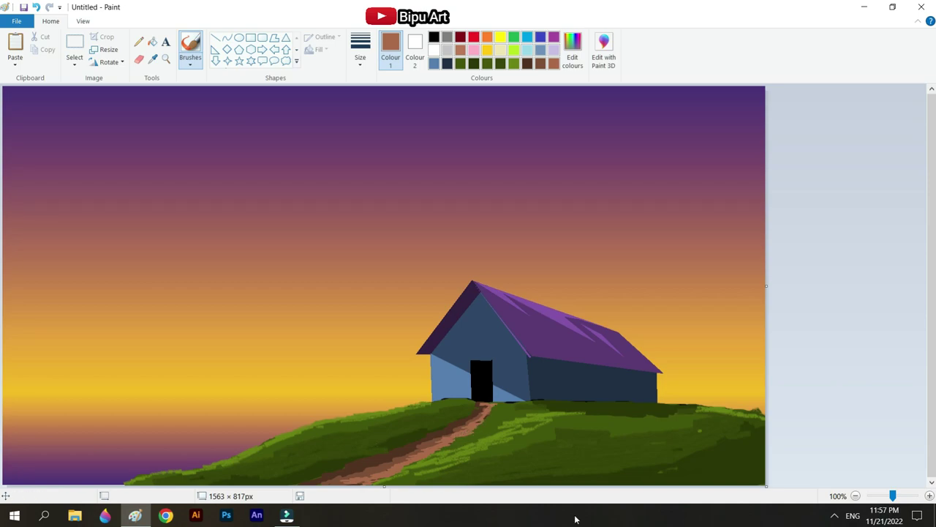
- Soften the hill's shading by spraying a dark green sampled from the grass with the Airbrush
left_click(190, 62)
left_click(271, 91)
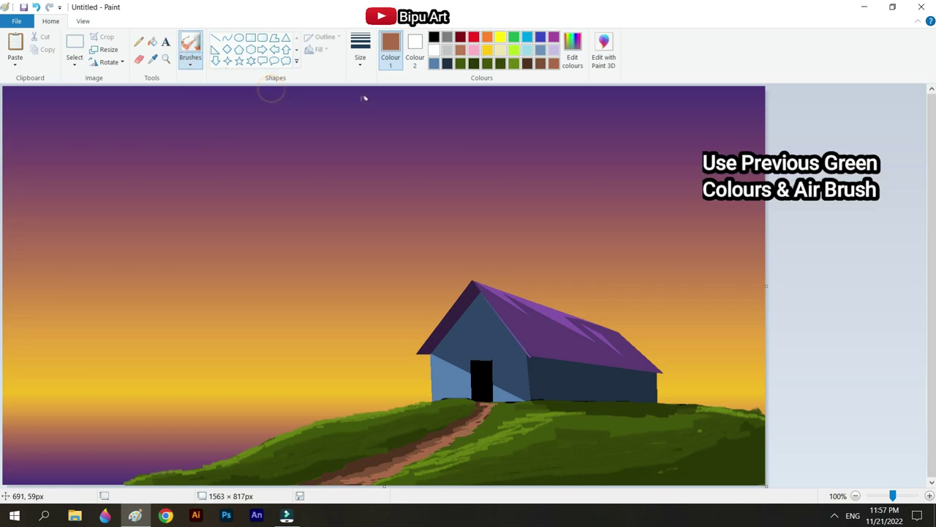
left_click(369, 50)
left_click(368, 157)
left_click(153, 59)
left_click(346, 449)
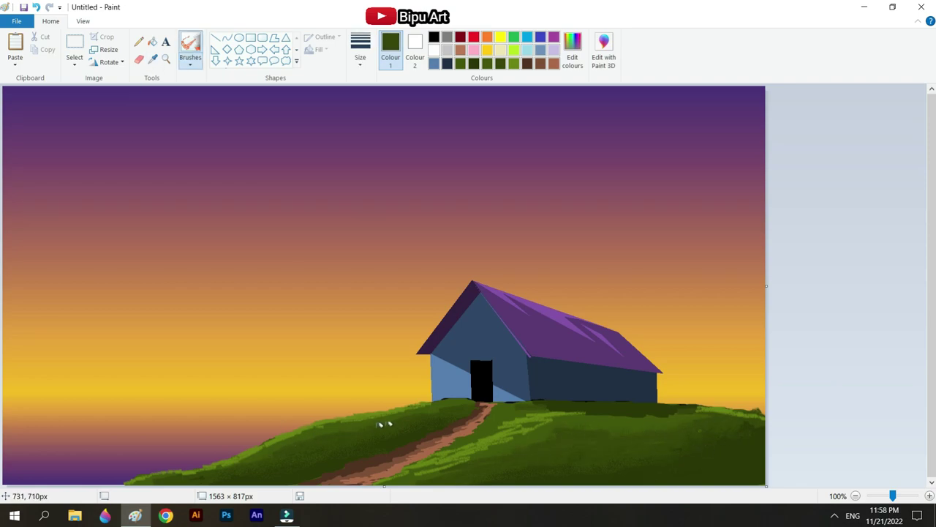
- Spray medium and light green grass texture over both slopes of the hill and undo the last stroke
left_click(389, 421)
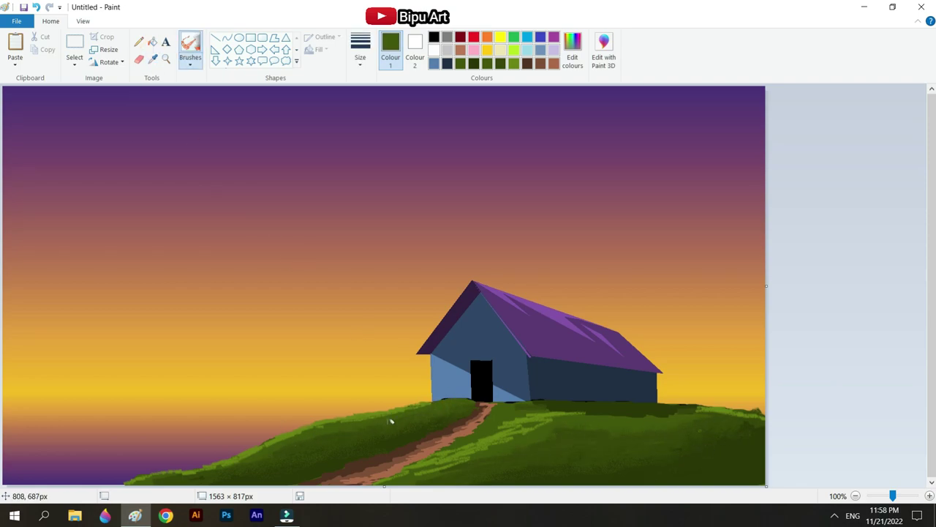
left_click(527, 435)
mouse_move(289, 431)
left_mouse_down()
mouse_move(372, 418)
mouse_move(162, 476)
mouse_move(485, 428)
mouse_move(473, 452)
mouse_move(523, 426)
mouse_move(410, 472)
left_mouse_up()
mouse_move(695, 417)
left_mouse_down()
mouse_move(578, 456)
mouse_move(746, 426)
mouse_move(719, 462)
mouse_move(584, 484)
left_mouse_up()
key("ctrl+z")
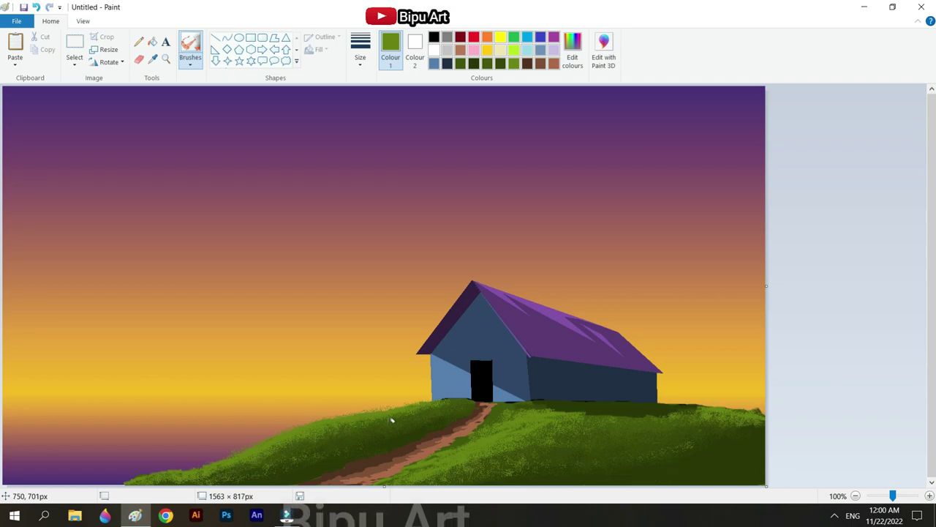
- Sample orange from the lower sky and paint a distant mountain ridge left of the hill with the normal Brush
left_click(152, 59)
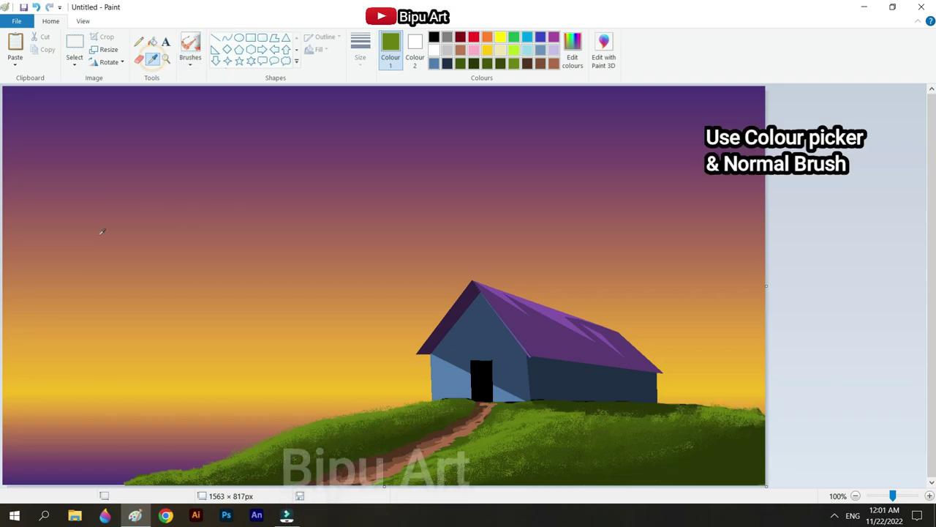
left_click(106, 411)
left_click(190, 65)
left_click(193, 95)
left_click(360, 54)
left_click(366, 150)
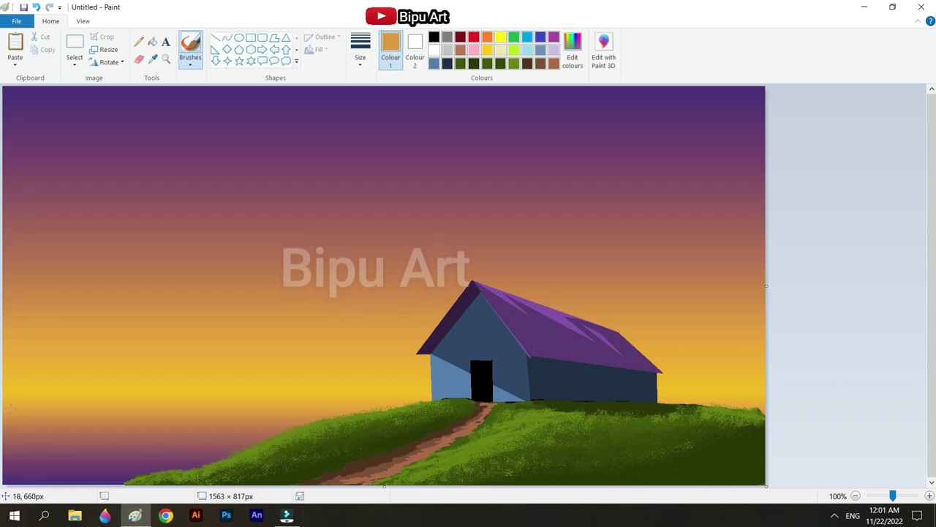
mouse_move(8, 405)
left_mouse_down()
mouse_move(58, 384)
mouse_move(144, 413)
mouse_move(249, 413)
left_mouse_up()
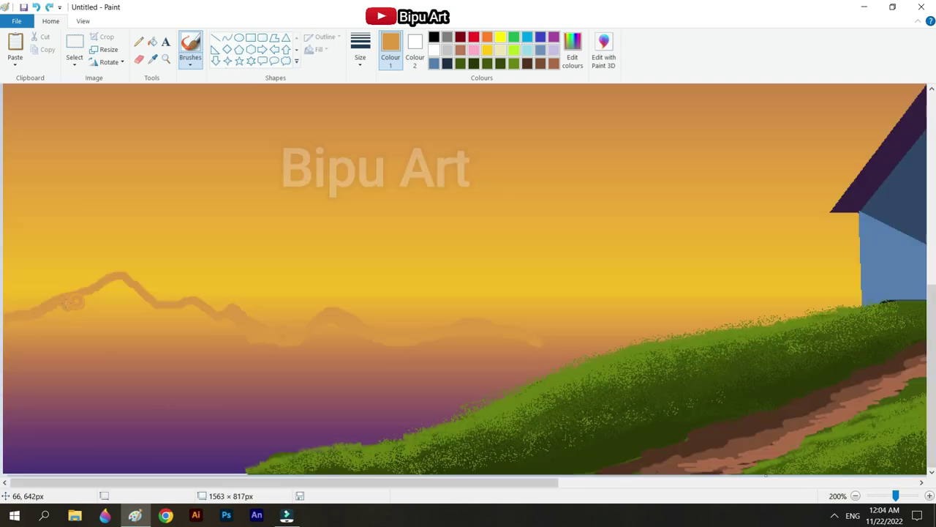
- Fill in the orange mountain range and give it a wavy lower edge
mouse_move(44, 314)
left_mouse_down()
mouse_move(117, 303)
mouse_move(205, 313)
mouse_move(112, 314)
mouse_move(304, 345)
mouse_move(575, 341)
left_mouse_up()
mouse_move(13, 344)
left_mouse_down()
mouse_move(57, 334)
mouse_move(114, 346)
mouse_move(146, 350)
left_mouse_up()
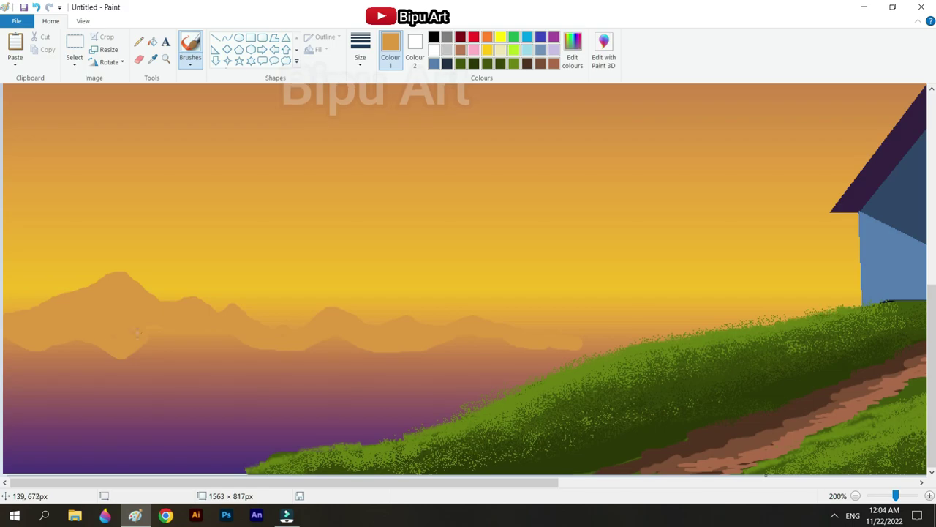
left_click_drag(206, 348, 177, 344)
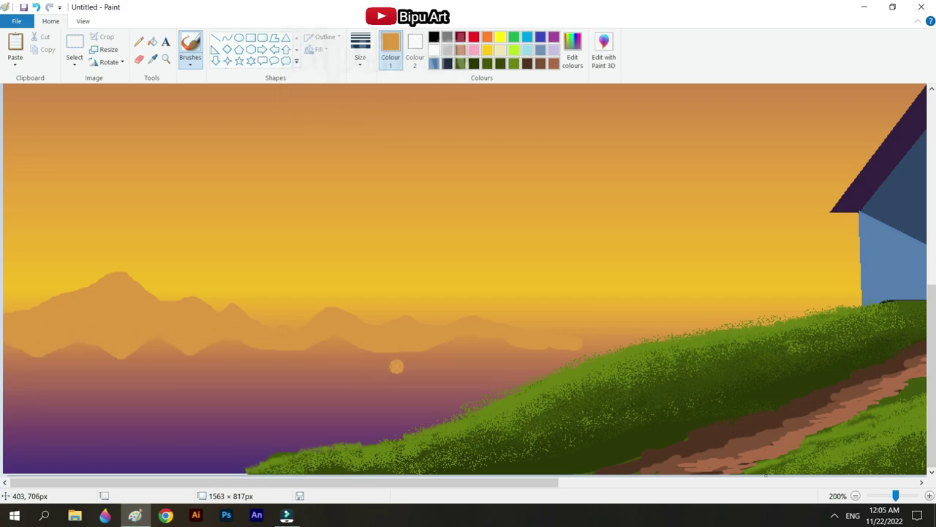
- Sample a reddish brown from the lower sky and outline a second mountain ridge in front of the orange range with a thinner brush
left_click_drag(897, 495, 891, 495)
scroll(613, 392, "up", 1)
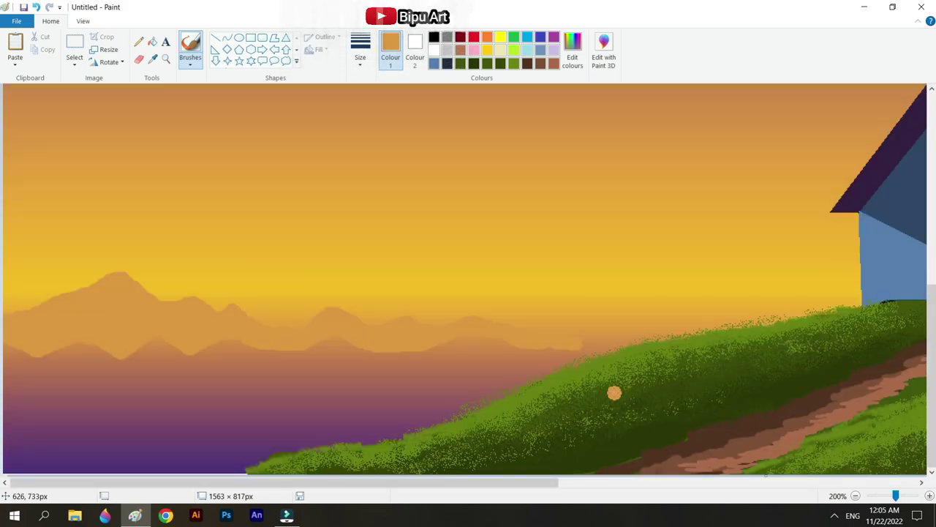
left_click(366, 61)
left_click(388, 157)
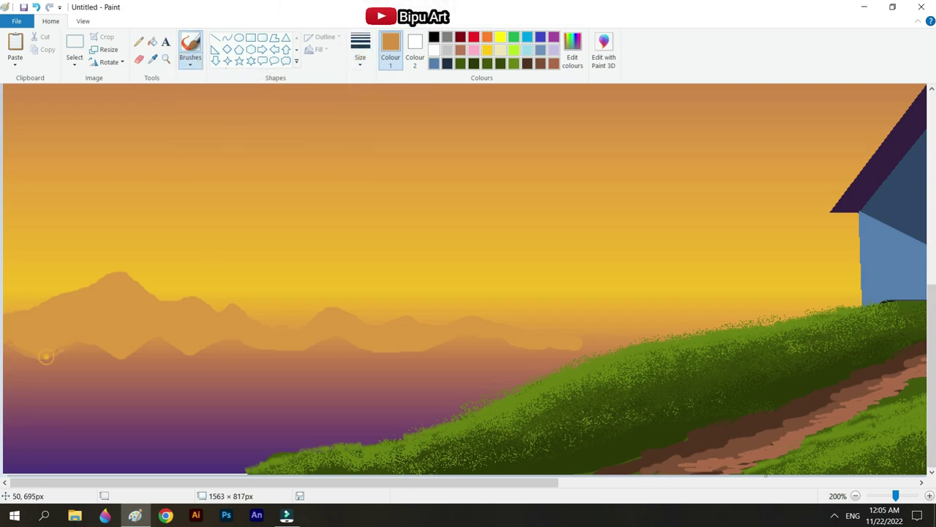
left_click(152, 59)
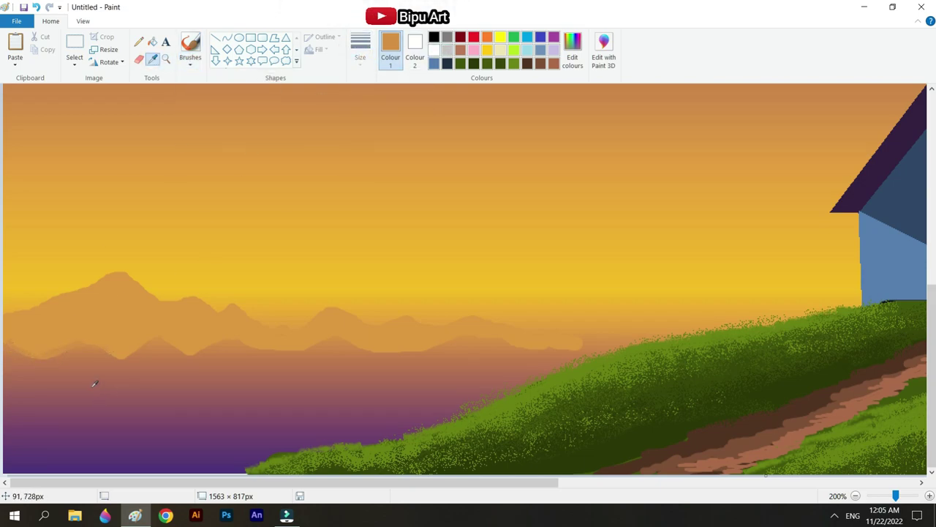
left_click(13, 349)
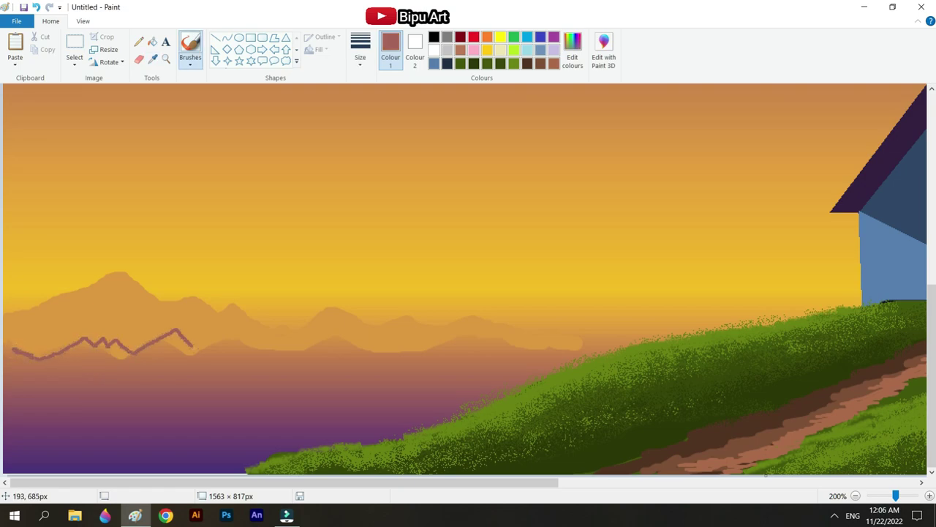
left_click_drag(271, 372, 449, 368)
left_click_drag(81, 348, 7, 366)
- Thicken and fill the reddish-brown mountain ridge down into the purple haze at its foot
left_click(912, 496)
left_click_drag(123, 275, 231, 287)
mouse_move(261, 263)
left_mouse_down()
mouse_move(306, 300)
mouse_move(358, 317)
left_mouse_up()
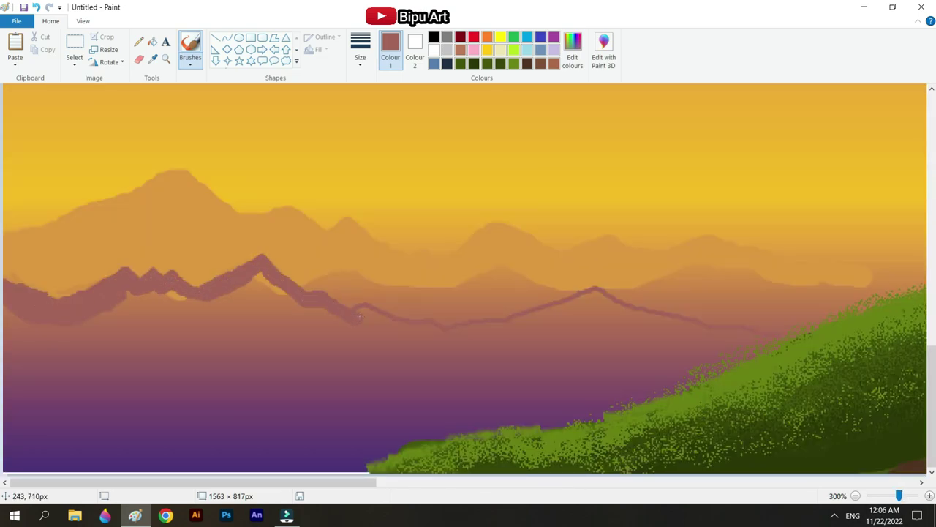
left_click_drag(309, 297, 425, 330)
mouse_move(547, 311)
left_mouse_down()
mouse_move(717, 334)
mouse_move(544, 318)
mouse_move(670, 332)
mouse_move(428, 335)
mouse_move(488, 337)
mouse_move(291, 316)
mouse_move(266, 332)
mouse_move(253, 278)
mouse_move(159, 304)
mouse_move(227, 299)
mouse_move(160, 281)
mouse_move(170, 319)
mouse_move(251, 300)
mouse_move(205, 327)
left_mouse_up()
left_click(880, 496)
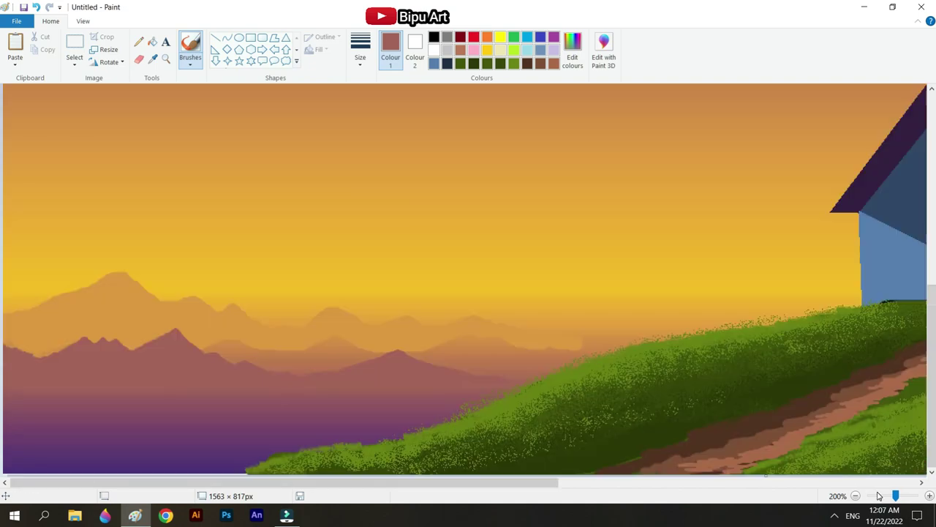
left_click(882, 498)
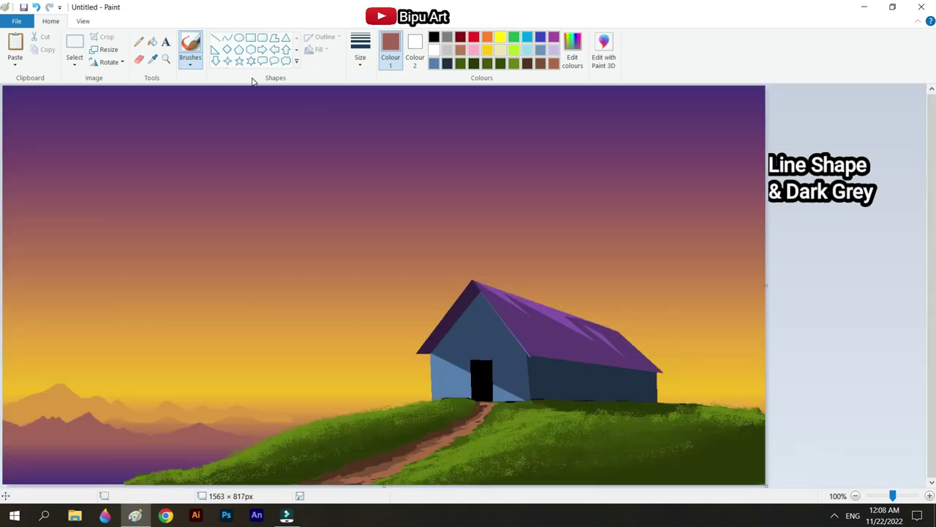
- Choose the Line shape and mix a custom dark grey as the drawing colour
left_click(215, 37)
left_click(433, 36)
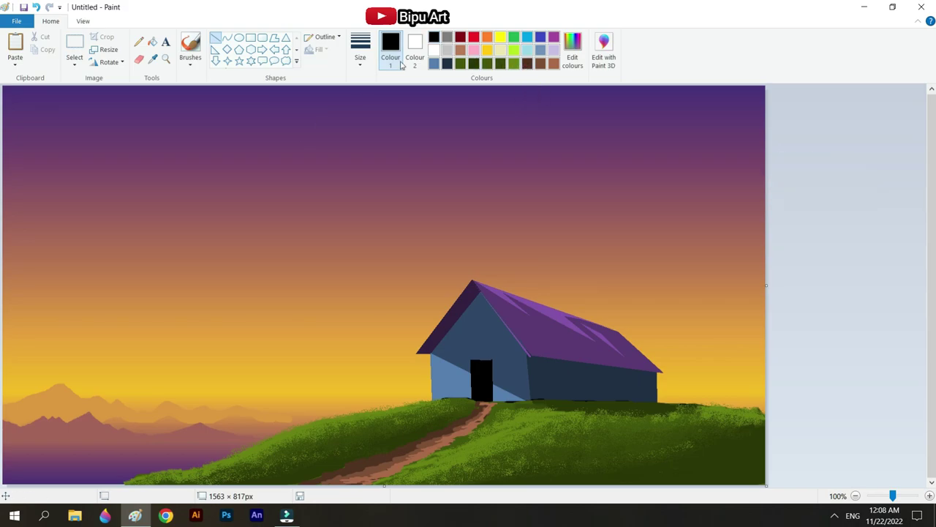
left_click(446, 38)
left_click(573, 52)
left_click(607, 257)
left_click(343, 335)
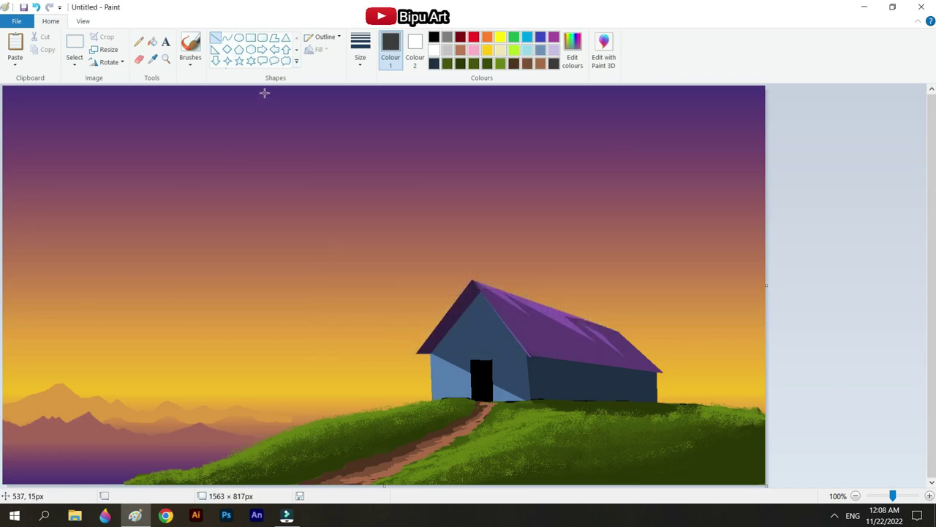
- Build a tall, slightly leaning tree trunk with thick dark grey lines, rooted on the hill's left slope
left_click(360, 55)
left_click(338, 38)
left_click(339, 67)
left_click(360, 55)
left_click(376, 158)
left_click_drag(326, 428, 317, 429)
left_click(336, 428)
left_click_drag(266, 89, 330, 429)
left_click_drag(280, 198, 320, 429)
left_click(342, 422)
left_click_drag(284, 203, 326, 426)
left_click_drag(291, 263, 322, 415)
- Add the two main branches with thinner dark grey lines, forking from either side of the trunk
left_click(363, 62)
left_click(369, 132)
mouse_move(301, 305)
left_mouse_down()
mouse_move(315, 151)
mouse_move(302, 307)
left_mouse_up()
mouse_move(285, 233)
left_mouse_down()
mouse_move(231, 129)
mouse_move(288, 242)
left_mouse_up()
left_click(290, 255)
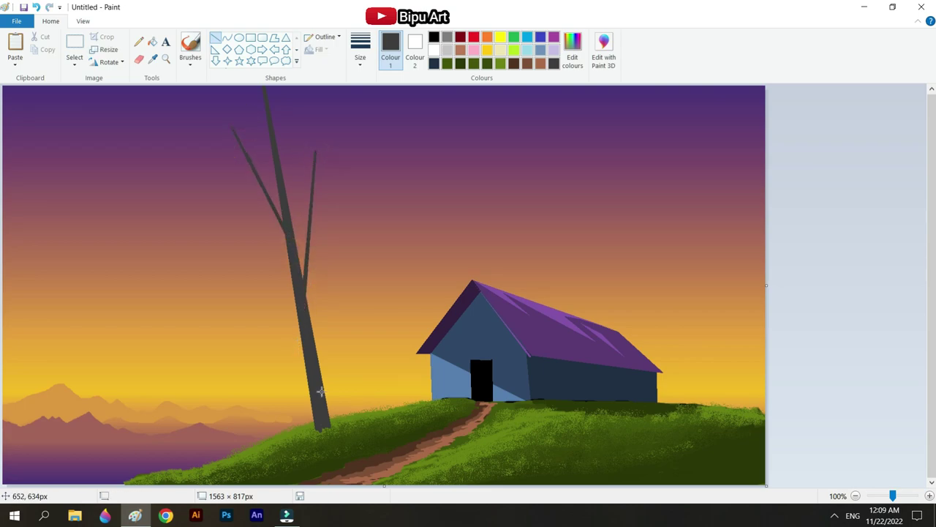
- Draw secondary branches with thinner lines off the trunk and main branches, including a forked one low on the left side
left_click(360, 60)
left_click(369, 109)
left_click_drag(284, 193, 294, 111)
mouse_move(311, 207)
left_mouse_down()
mouse_move(336, 141)
mouse_move(302, 137)
left_mouse_up()
mouse_move(297, 307)
left_mouse_down()
mouse_move(242, 240)
mouse_move(267, 256)
mouse_move(253, 225)
left_mouse_up()
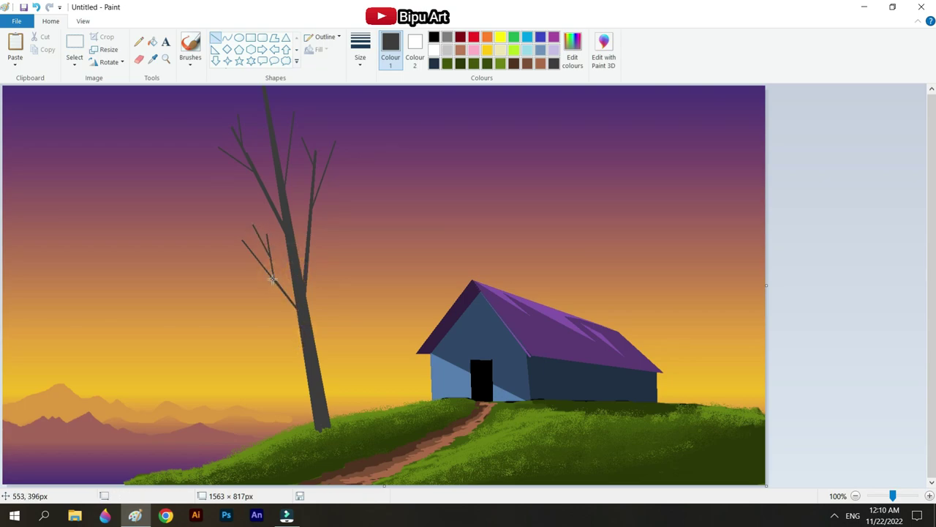
left_click(328, 293)
- Add fine twigs at the branch tips and on both sides of the lower trunk with the thinnest line
left_click(359, 61)
left_click(372, 89)
left_click_drag(323, 171, 315, 161)
left_click(310, 113)
mouse_move(273, 280)
left_mouse_down()
mouse_move(282, 288)
mouse_move(226, 238)
left_mouse_up()
left_click_drag(235, 155, 205, 146)
mouse_move(272, 165)
left_mouse_down()
mouse_move(269, 153)
mouse_move(286, 210)
left_mouse_up()
left_click_drag(304, 307, 315, 268)
left_click_drag(302, 324, 319, 268)
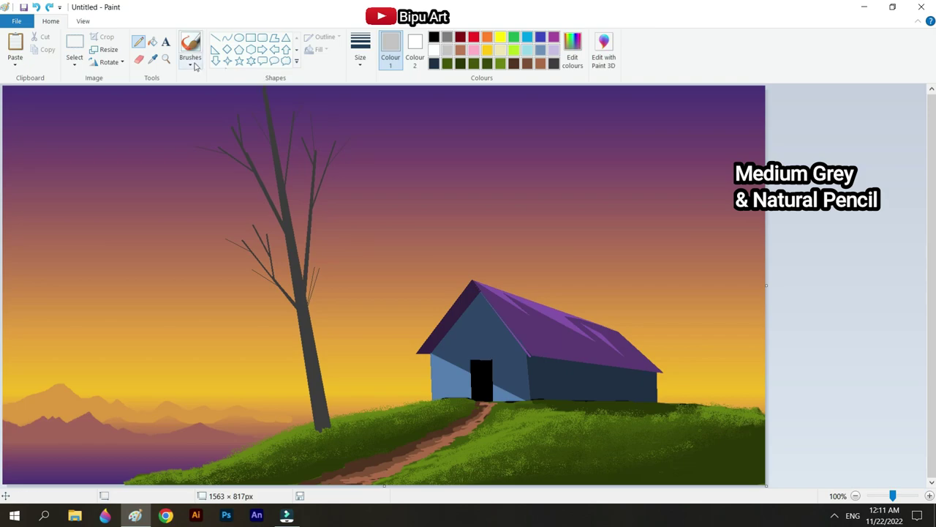
- Highlight the left edge of the trunk in light grey with the Natural Pencil brush, down to the grass
left_click(189, 58)
left_click(264, 107)
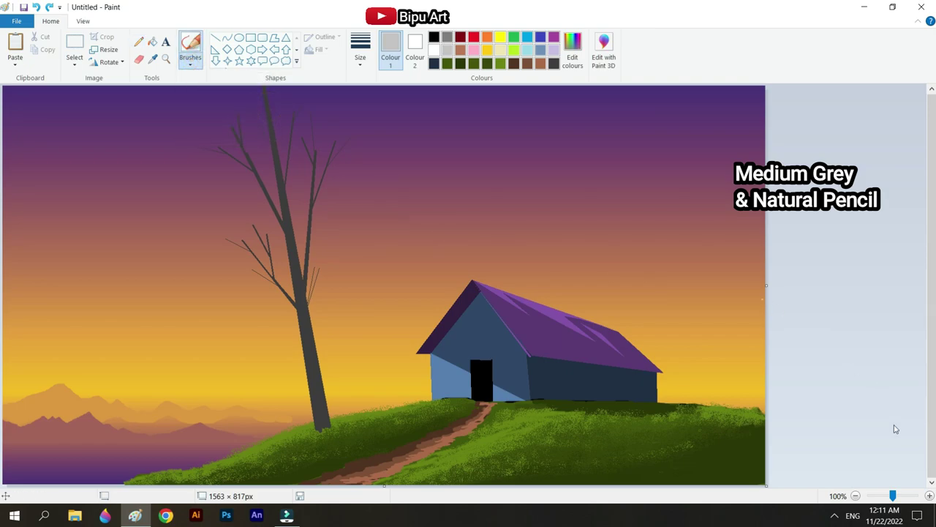
left_click(929, 495)
scroll(549, 288, "down", 3)
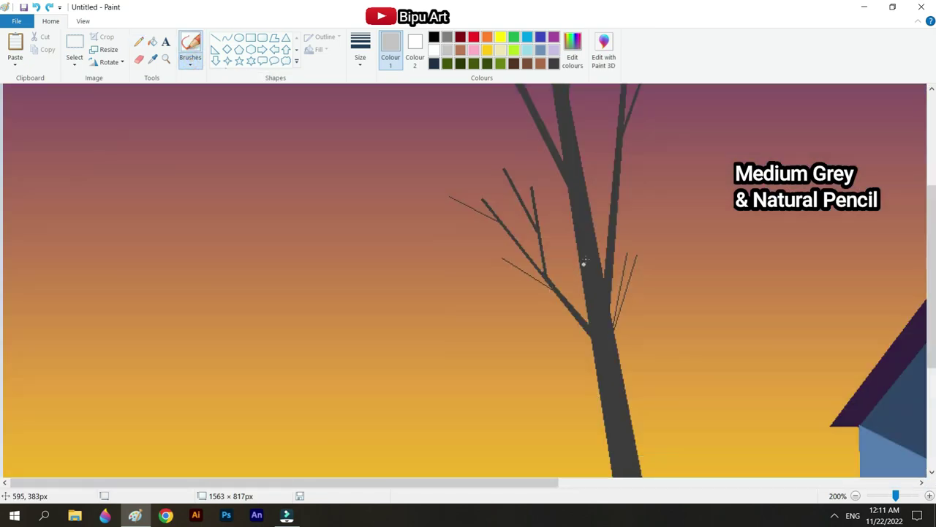
left_click_drag(574, 214, 594, 325)
scroll(594, 325, "down", 1)
left_click_drag(597, 244, 607, 304)
scroll(601, 274, "down", 2)
left_click_drag(603, 208, 633, 382)
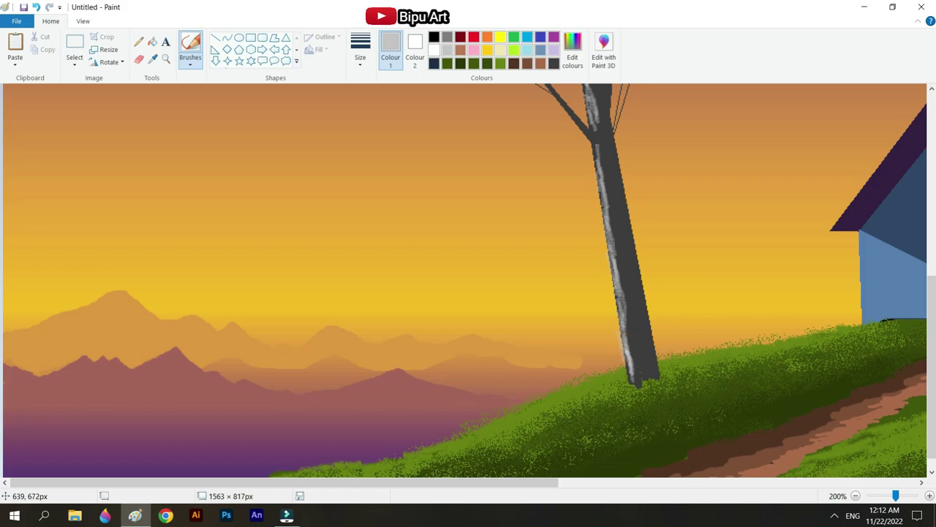
- Extend the light grey highlight up the trunk to its top and along the left main branch, undoing stray strokes
scroll(645, 370, "up", 6)
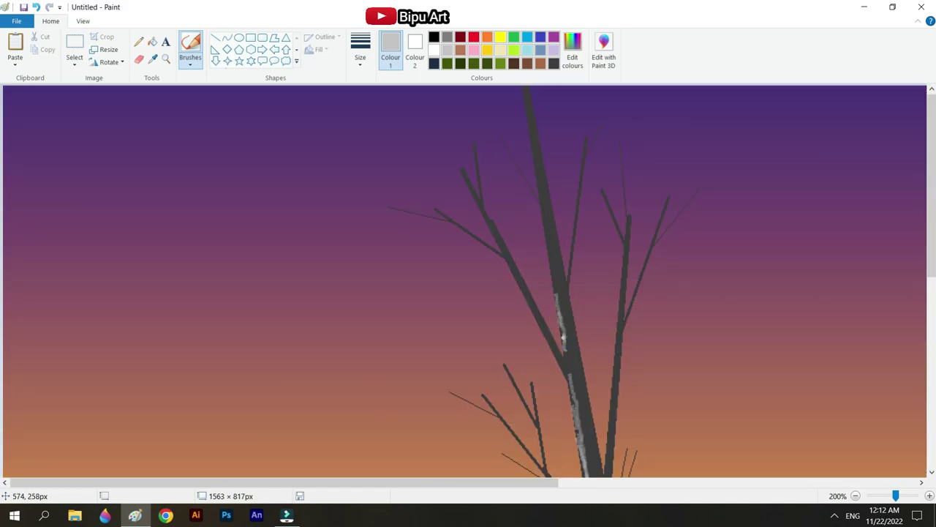
left_click_drag(523, 88, 561, 296)
scroll(582, 292, "down", 3)
mouse_move(506, 160)
left_mouse_down()
mouse_move(533, 207)
mouse_move(526, 193)
left_mouse_up()
key("ctrl+z")
key("ctrl+z")
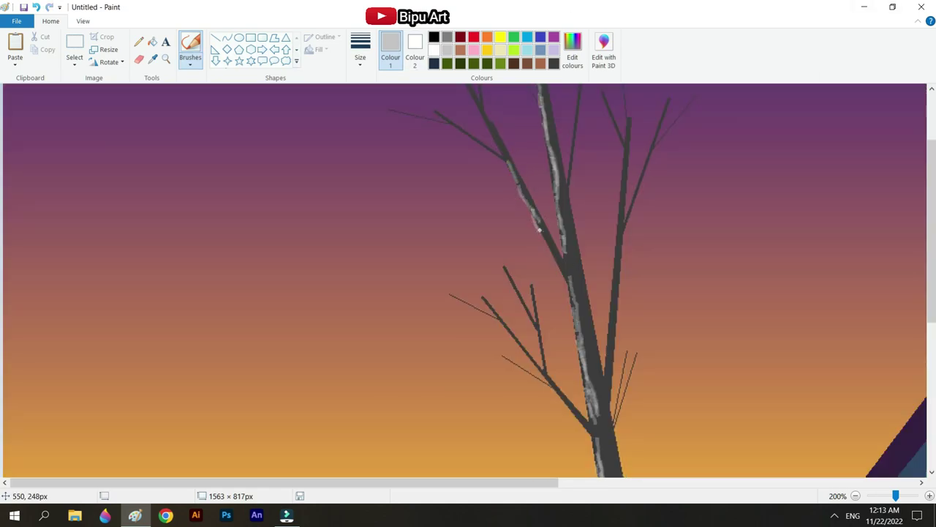
key("ctrl+z")
left_click_drag(533, 217, 558, 265)
scroll(541, 259, "up", 3)
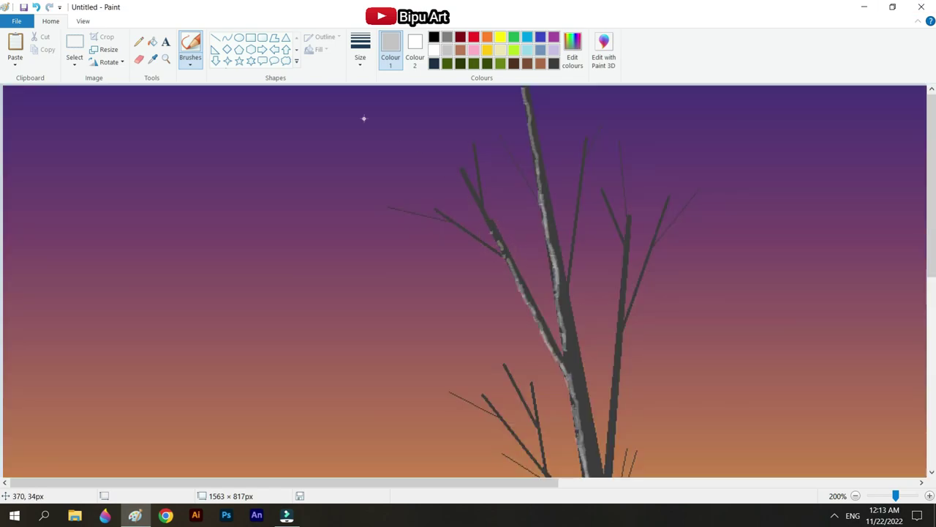
- Dot light grey highlights along the thin left-hand branches with the Pencil
scroll(366, 119, "down", 3)
left_click(139, 41)
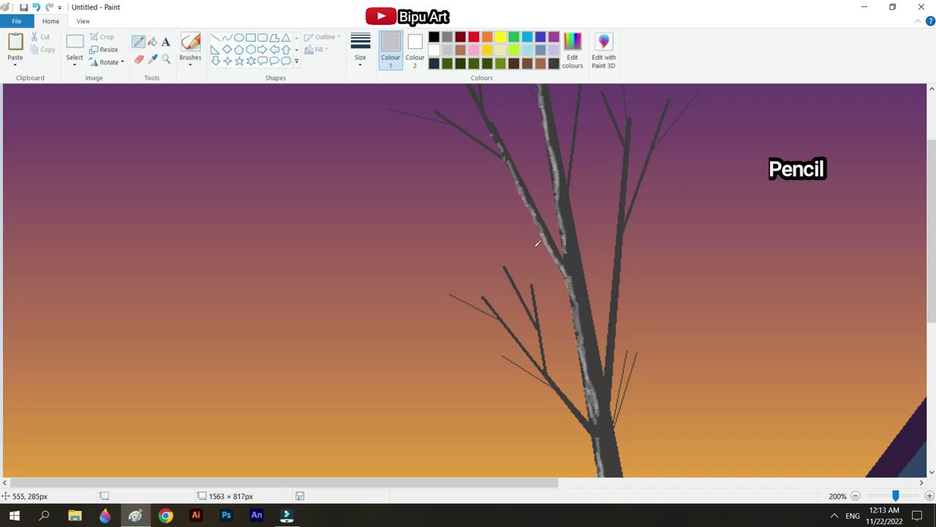
left_click(439, 115)
left_click(454, 125)
left_click(456, 126)
left_click(460, 130)
left_click(470, 137)
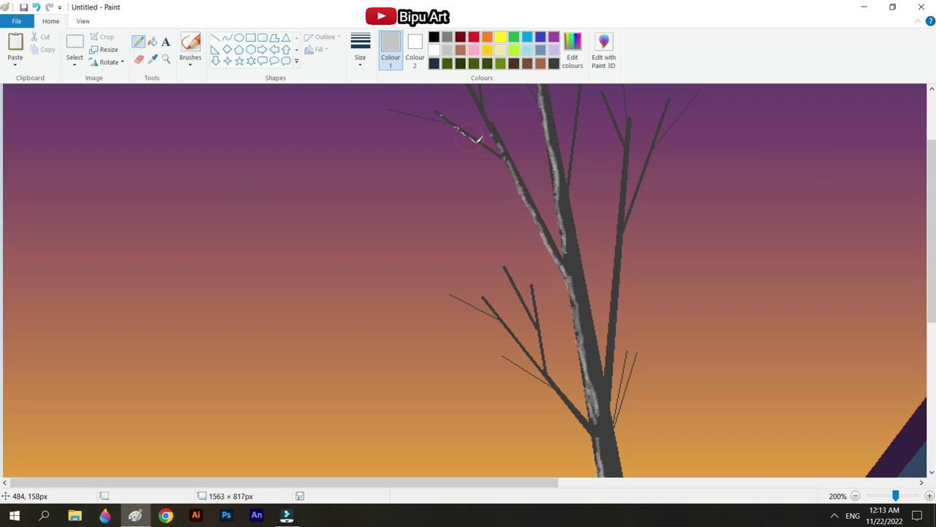
scroll(623, 310, "down", 3)
- Switch the Pencil to a darker grey and detail the remaining side branches and twigs
left_click(447, 38)
left_click(484, 201)
scroll(565, 294, "up", 6)
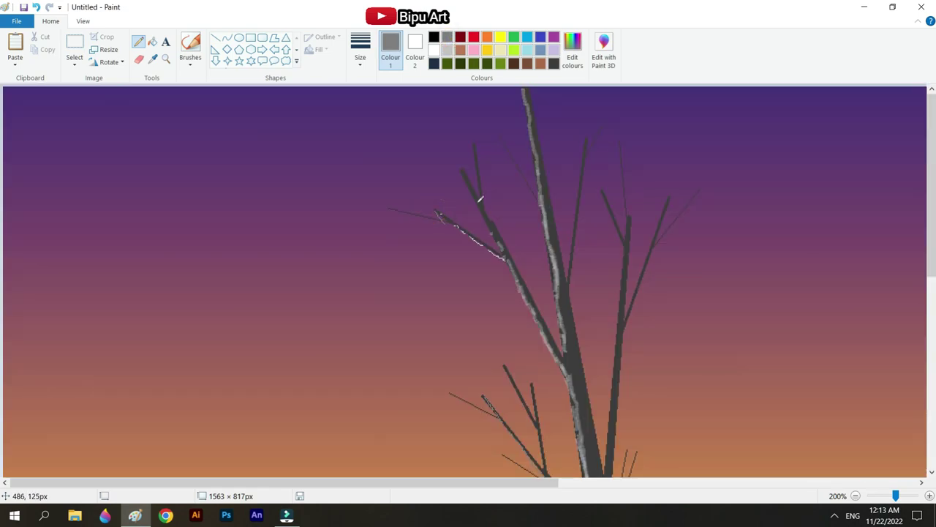
scroll(453, 234, "down", 3)
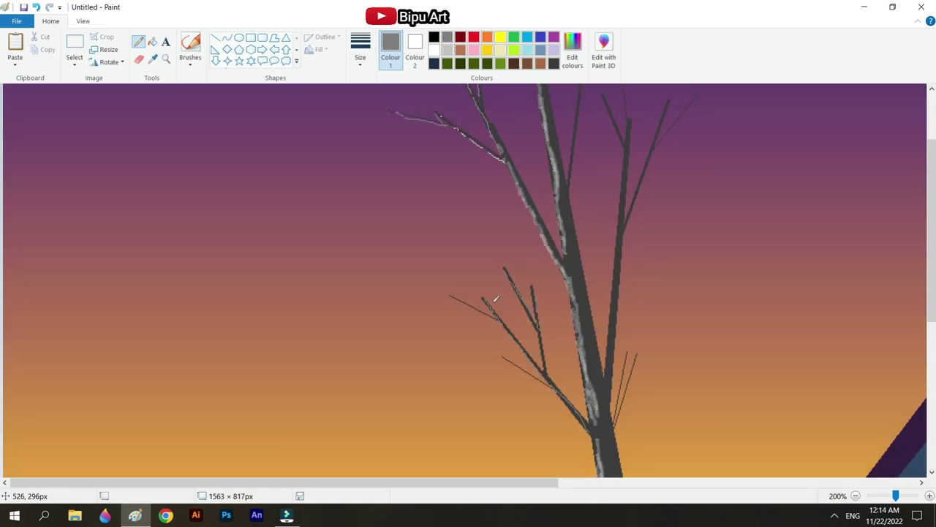
scroll(597, 302, "up", 1)
mouse_move(625, 277)
left_mouse_down()
mouse_move(614, 342)
mouse_move(607, 313)
mouse_move(606, 365)
left_mouse_up()
scroll(619, 258, "down", 1)
scroll(606, 364, "up", 1)
left_click_drag(586, 146, 576, 198)
- Scratch short grey bark marks along the upper and middle trunk beside the highlight
left_click(875, 495)
left_click_drag(892, 495, 898, 495)
left_click_drag(307, 482, 481, 482)
left_click_drag(424, 279, 436, 278)
left_click(416, 198)
left_click(429, 291)
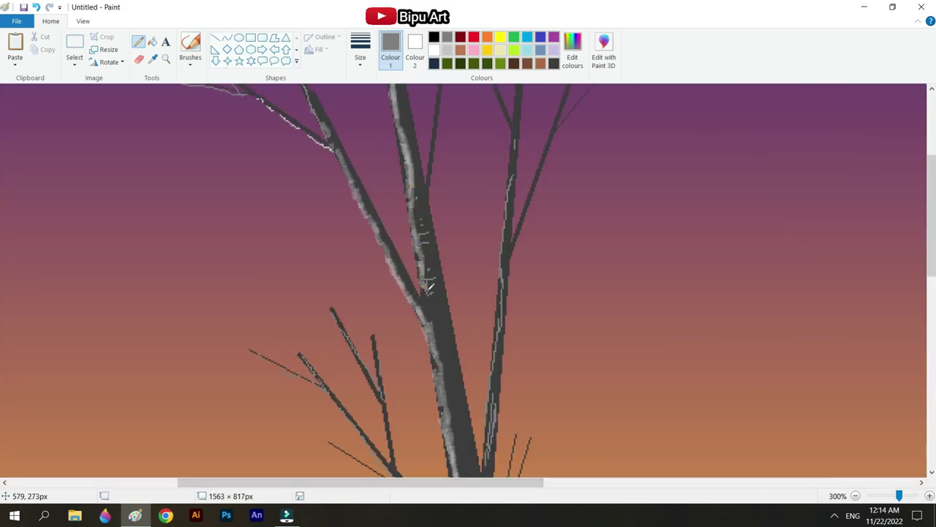
scroll(452, 362, "down", 3)
scroll(461, 351, "down", 4)
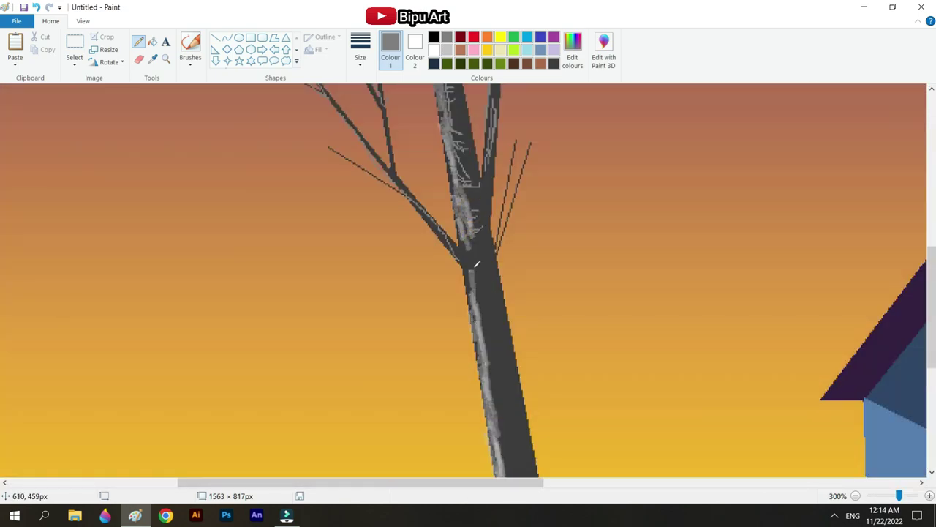
scroll(484, 242, "down", 3)
left_click_drag(485, 251, 501, 261)
- Change the Pencil size and continue the grey bark marks down the lower trunk to the grass
left_click(360, 51)
left_click(388, 117)
left_click_drag(483, 265, 512, 315)
scroll(512, 315, "down", 3)
left_click_drag(504, 153, 543, 238)
left_click(875, 497)
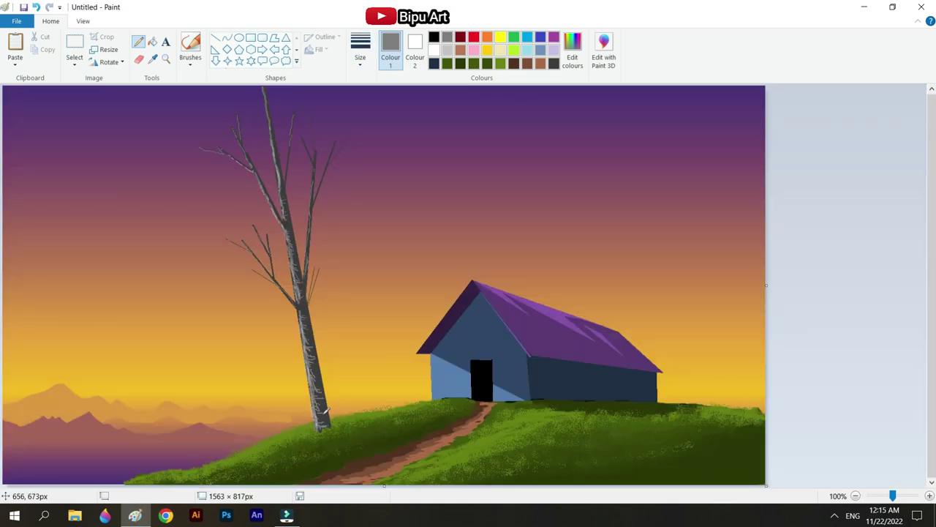
- Mix a medium light rose pink as the drawing colour, starting from the palette's pink
left_click(473, 37)
left_click(473, 49)
left_click(575, 53)
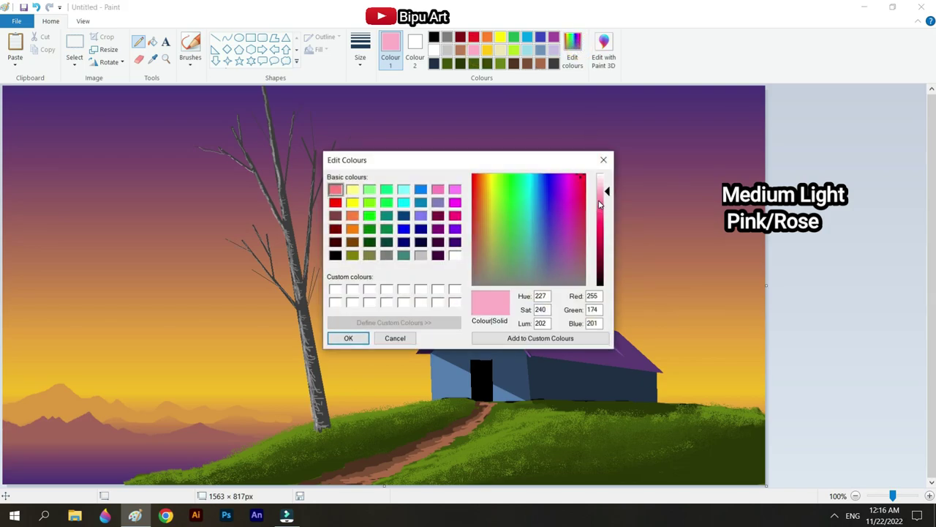
left_click(599, 201)
left_click(349, 338)
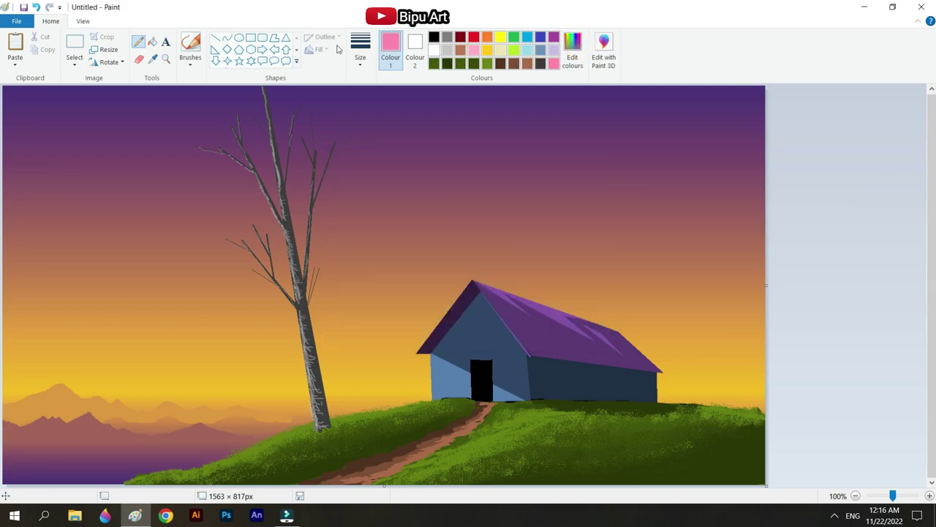
- Pick a thicker Pencil size and dot pink blossoms around the upper-left and lower-left branches
mouse_move(190, 146)
left_mouse_down()
mouse_move(180, 150)
mouse_move(195, 147)
left_mouse_up()
left_click(189, 143)
left_click(360, 49)
left_click(388, 109)
left_click(193, 141)
left_click(360, 49)
left_click(388, 134)
mouse_move(201, 143)
left_mouse_down()
mouse_move(155, 165)
mouse_move(146, 141)
mouse_move(172, 124)
left_mouse_up()
mouse_move(234, 134)
left_mouse_down()
mouse_move(228, 126)
mouse_move(247, 115)
mouse_move(226, 115)
mouse_move(252, 99)
left_mouse_up()
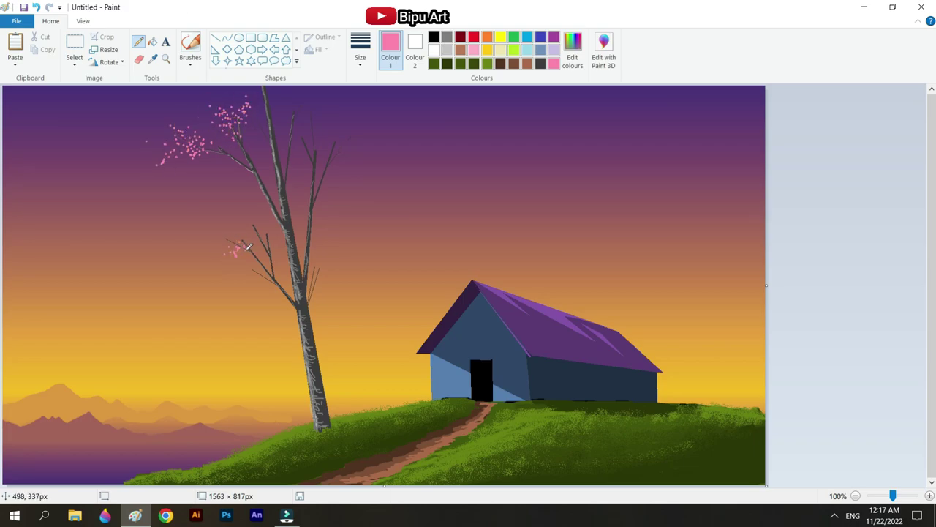
mouse_move(226, 235)
left_mouse_down()
mouse_move(257, 222)
mouse_move(266, 230)
left_mouse_up()
- Dot more pink blossoms around the tree's crown and its right-hand branches
left_click(191, 114)
left_click(206, 101)
left_click(295, 119)
left_click(288, 112)
left_click(294, 109)
left_click(285, 97)
left_click(289, 98)
left_click(307, 156)
mouse_move(306, 155)
left_mouse_down()
mouse_move(333, 153)
mouse_move(354, 140)
left_mouse_up()
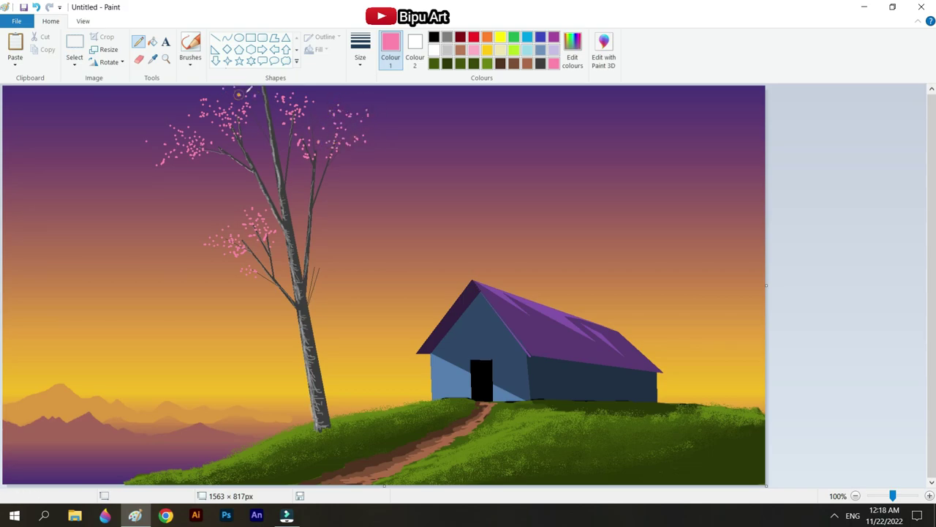
- Mix a deeper rose pink and dot darker blossoms among the existing ones across the whole tree
left_click(572, 48)
left_click_drag(608, 215, 606, 212)
left_click(357, 337)
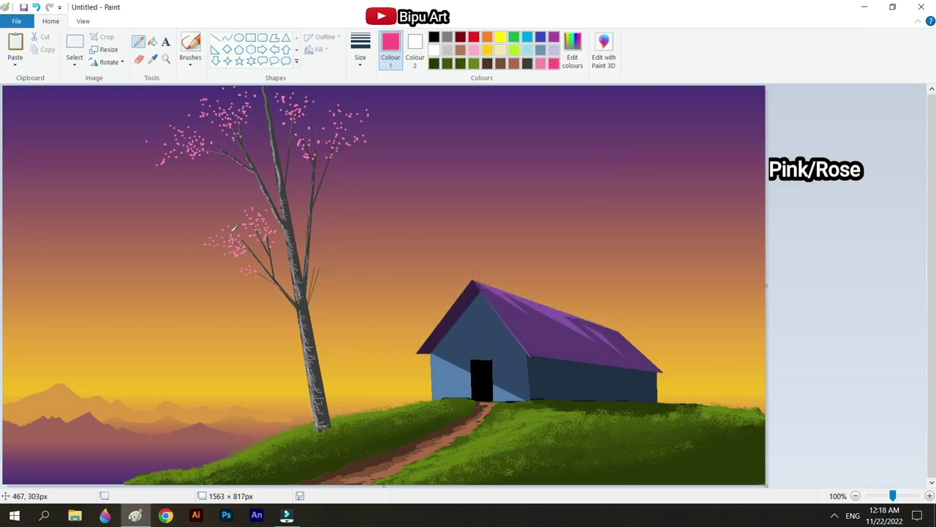
mouse_move(234, 237)
left_mouse_down()
mouse_move(219, 247)
mouse_move(231, 247)
left_mouse_up()
left_click_drag(189, 148, 217, 122)
left_click(217, 90)
left_click(365, 144)
left_click(324, 91)
left_click(281, 90)
left_click(187, 93)
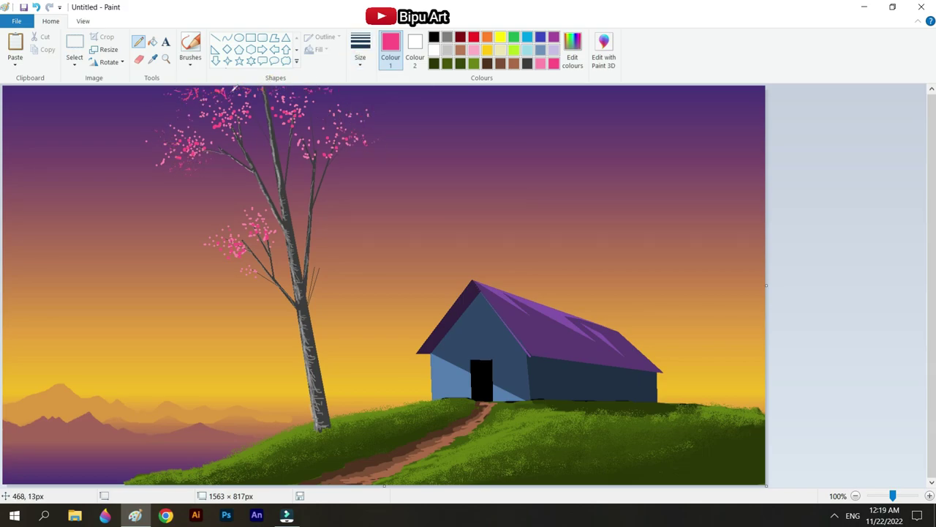
- Scatter lighter pink petals over the treetop and hillside grass, and paint a dark green shadow beneath the trunk
left_click(540, 63)
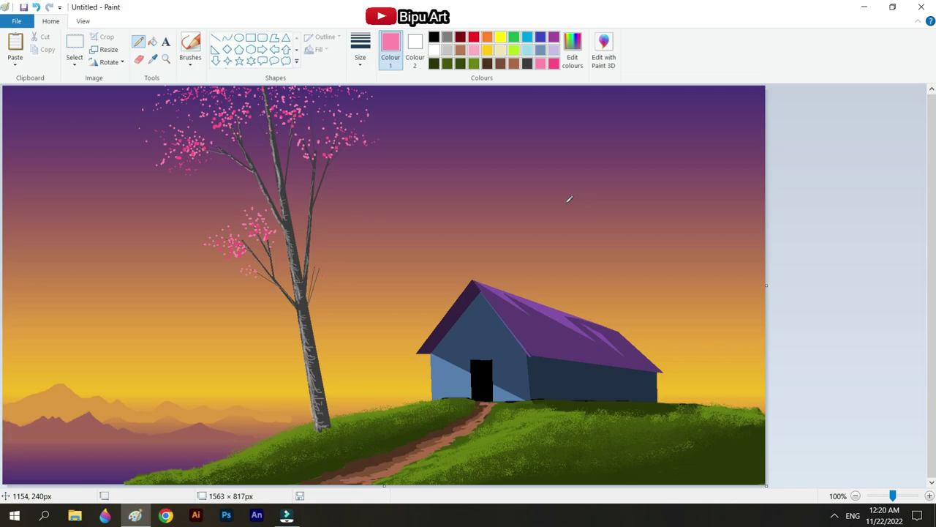
left_click(447, 63)
left_click(326, 431)
left_click(433, 63)
left_click_drag(326, 429, 325, 443)
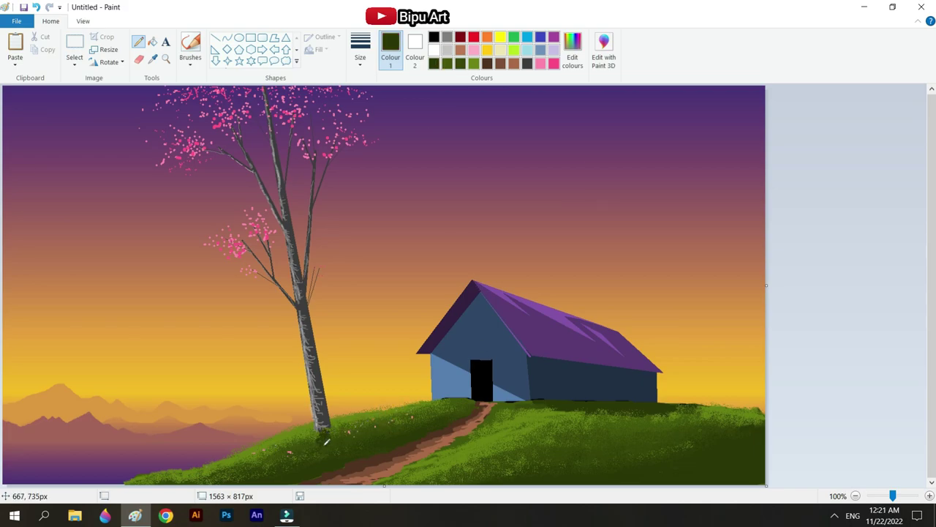
left_click(337, 480)
- Blend the foot of the trunk into the hill with brush strokes of dark brown and medium green
left_click(190, 45)
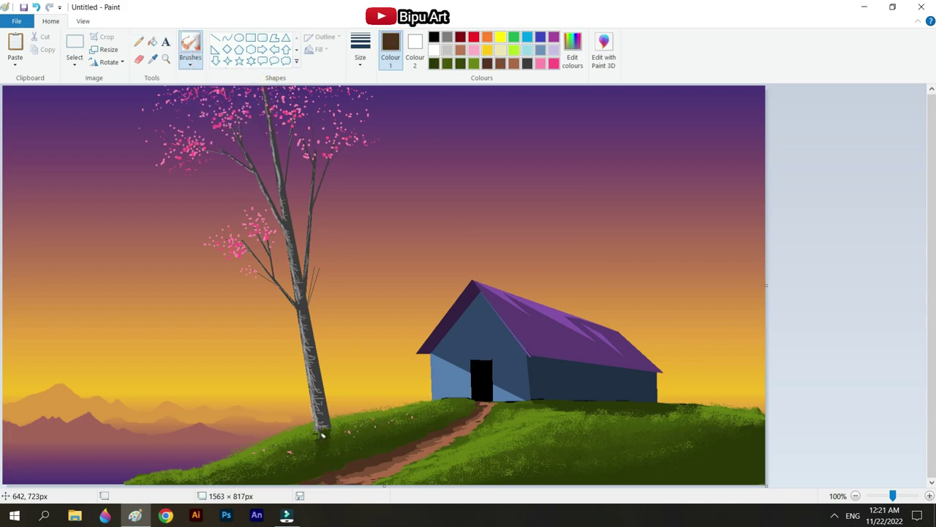
left_click_drag(315, 432, 343, 420)
left_click(473, 63)
left_click(328, 424)
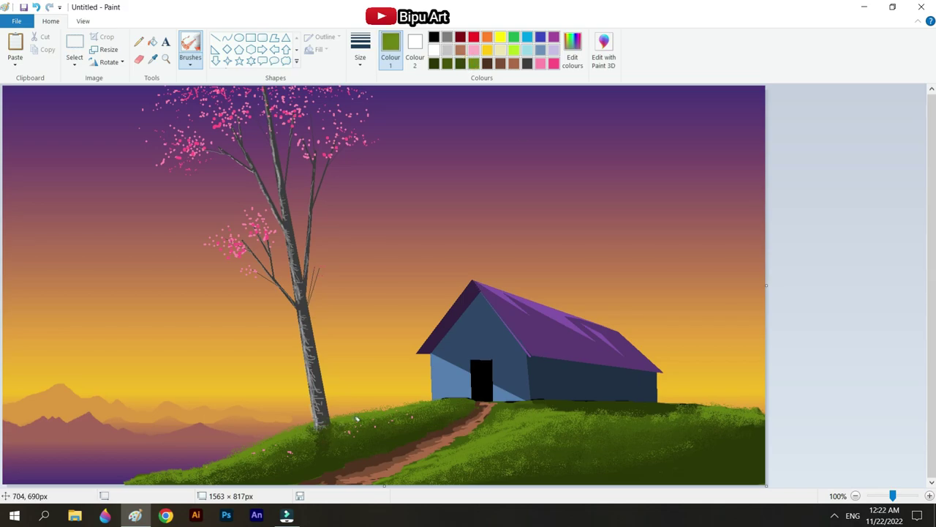
- Dot small white stars with the Pencil across the sky between the tree and the canvas's right edge, above the barn
left_click(431, 52)
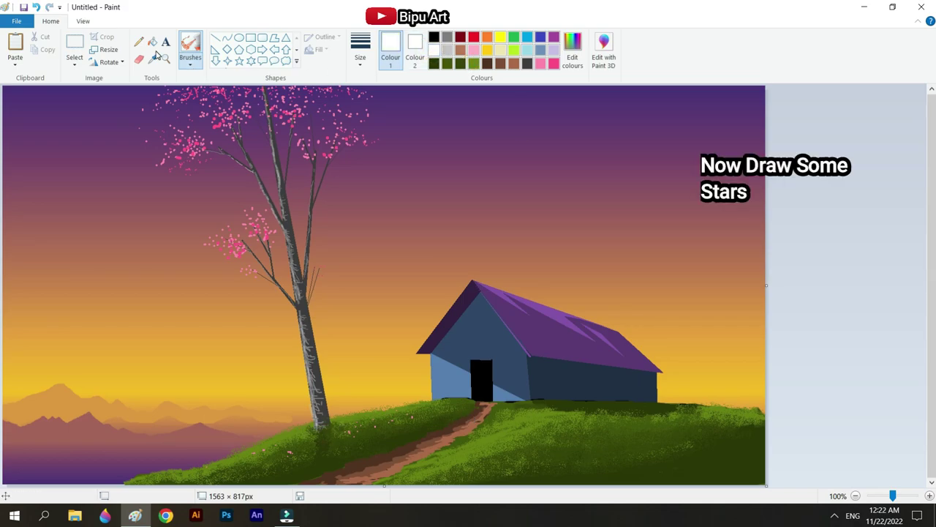
left_click(139, 42)
left_click(523, 100)
left_click(555, 95)
left_click(644, 107)
left_click(643, 124)
left_click(632, 138)
left_click(613, 138)
left_click(705, 133)
left_click(676, 184)
left_click(665, 201)
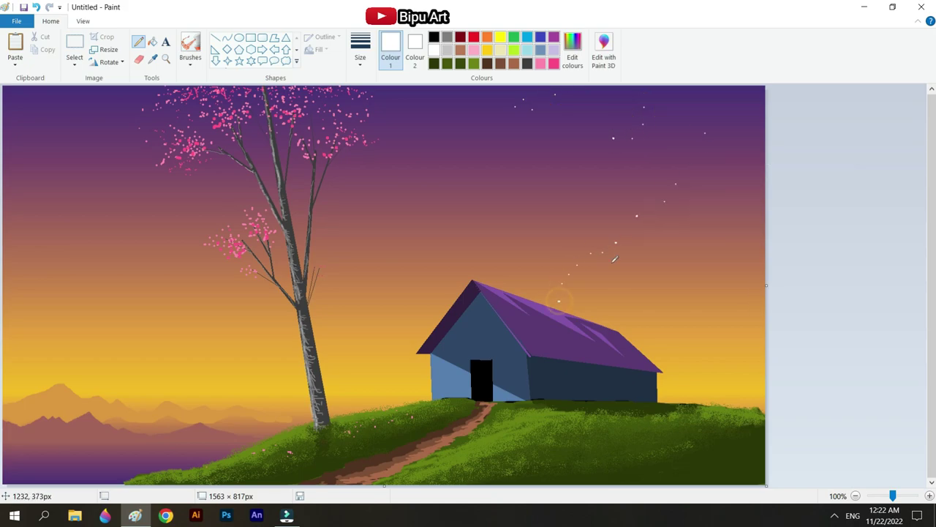
- Scatter more white star dots over the whole sky, including around the tree, above the mountains and over the barn
left_click(27, 206)
left_click(89, 229)
left_click(699, 91)
left_click(428, 281)
left_click(221, 184)
left_click(78, 94)
left_click(53, 95)
left_click(509, 121)
left_click(736, 157)
left_click(15, 138)
left_click(124, 176)
left_click(515, 204)
left_click(489, 205)
left_click(460, 206)
left_click(402, 225)
left_click(504, 174)
left_click(538, 146)
left_click(398, 263)
- Add larger white solid-filled four-point stars of varied sizes among the star dots in the sky
left_click(228, 61)
left_click_drag(419, 109, 430, 119)
right_click(419, 108)
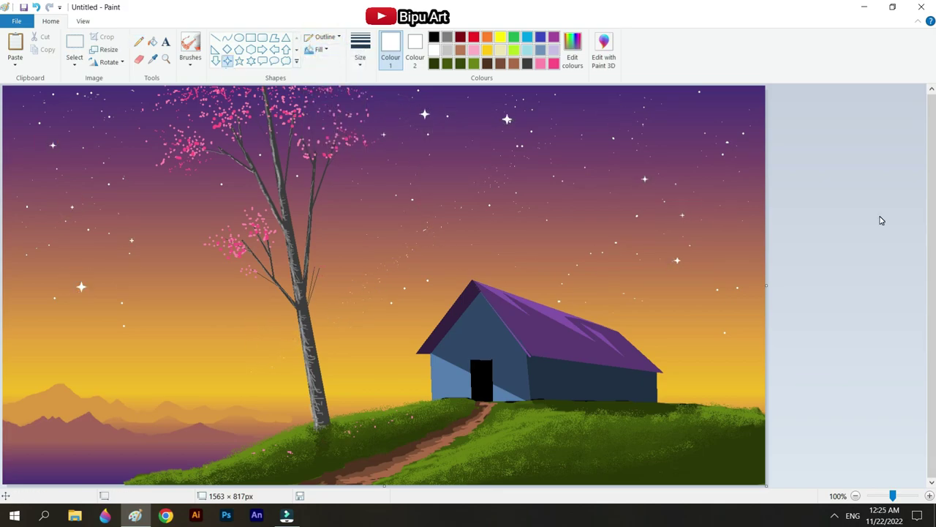
- Sign the painting "Bipu Art" in white bold 11-point Segoe Script on the dark grass in the lower-right corner of the canvas
left_click(166, 42)
left_click(712, 464)
type("Bipu Art")
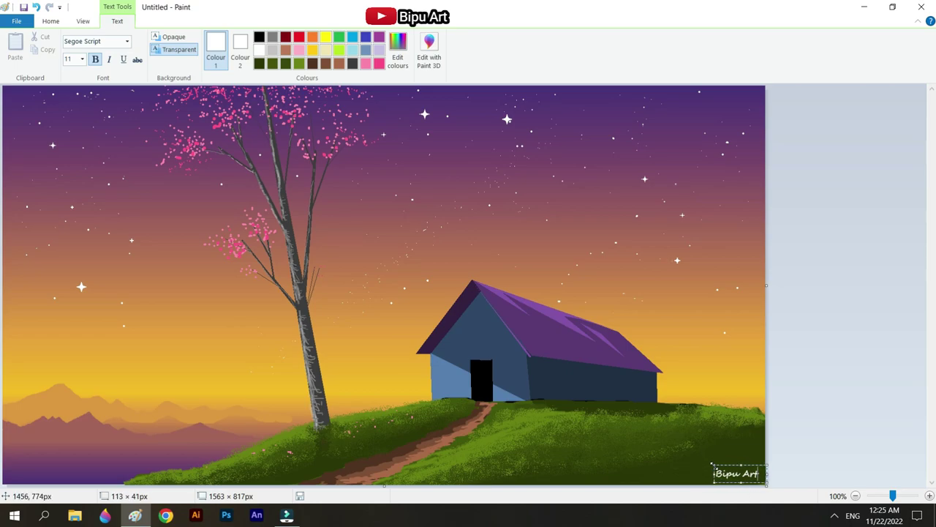
left_click(851, 424)
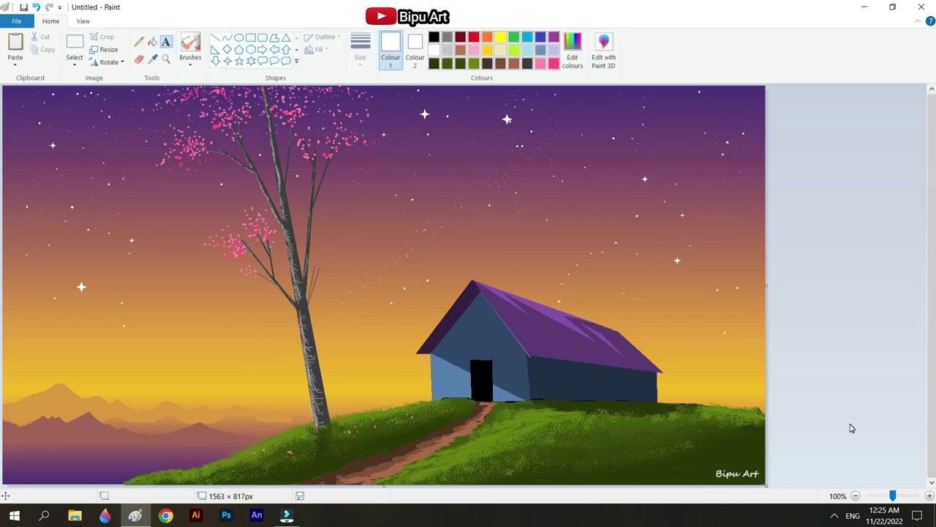